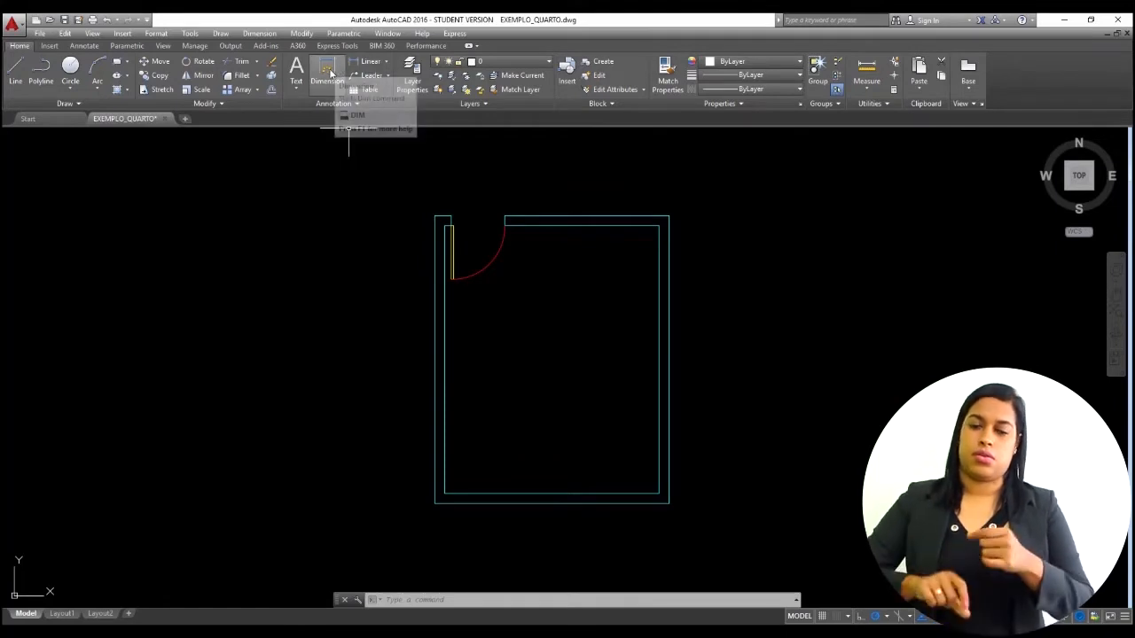
# Step: Dimension the room's inner width along its bottom wall, placing the dimension line just below the outer wall
pyautogui.click(328, 71)
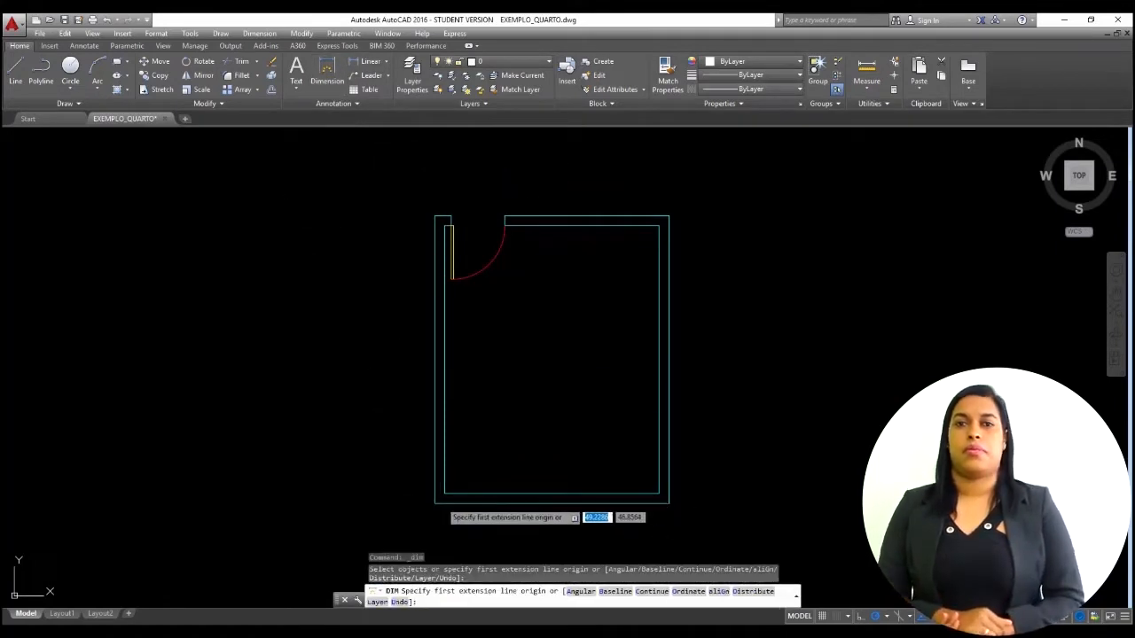
pyautogui.click(444, 494)
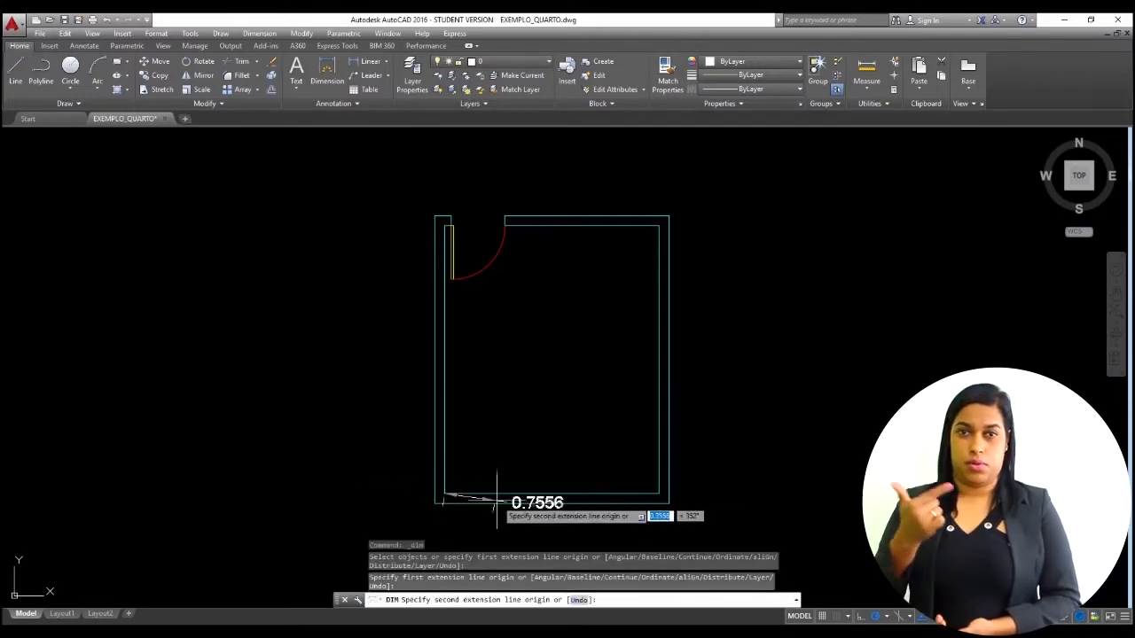
pyautogui.click(658, 493)
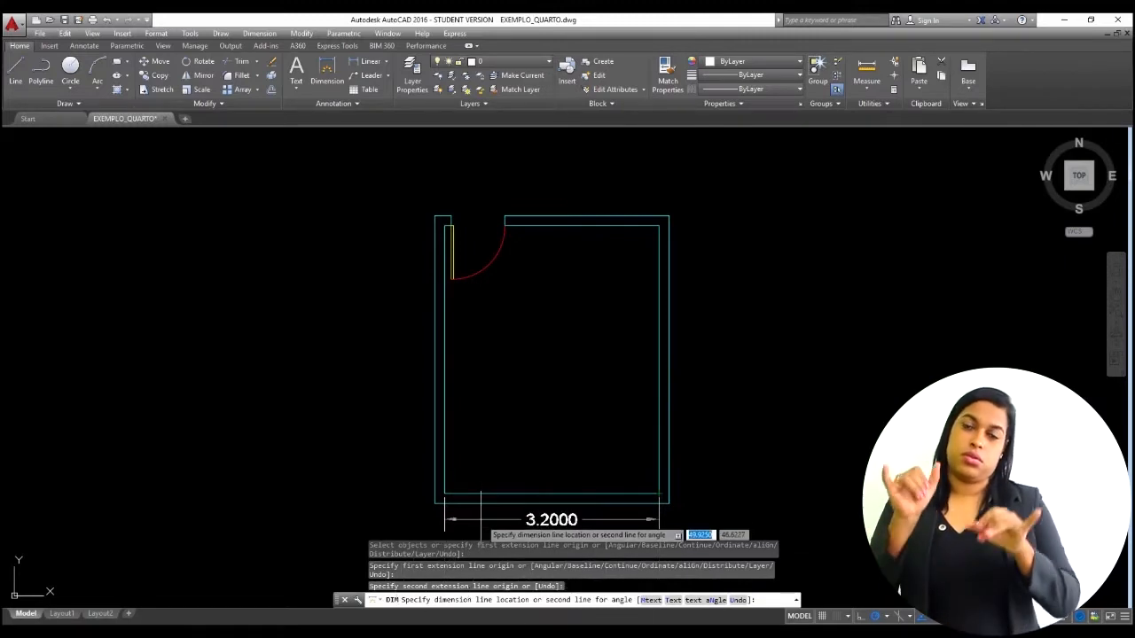
pyautogui.scroll(-2, 479, 517)
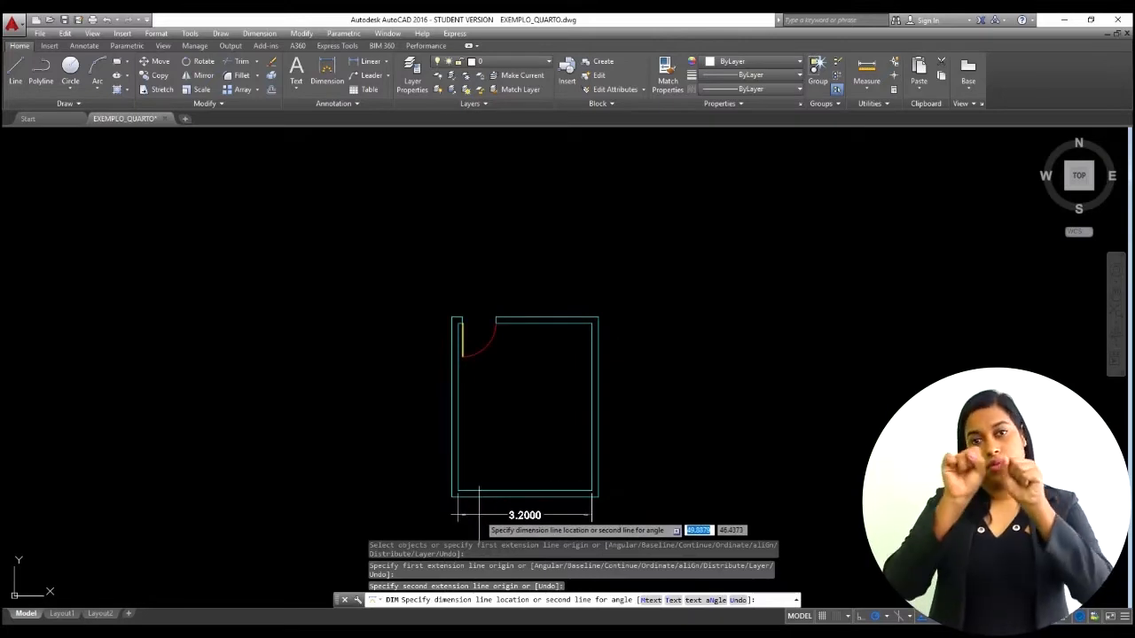
pyautogui.click(478, 514)
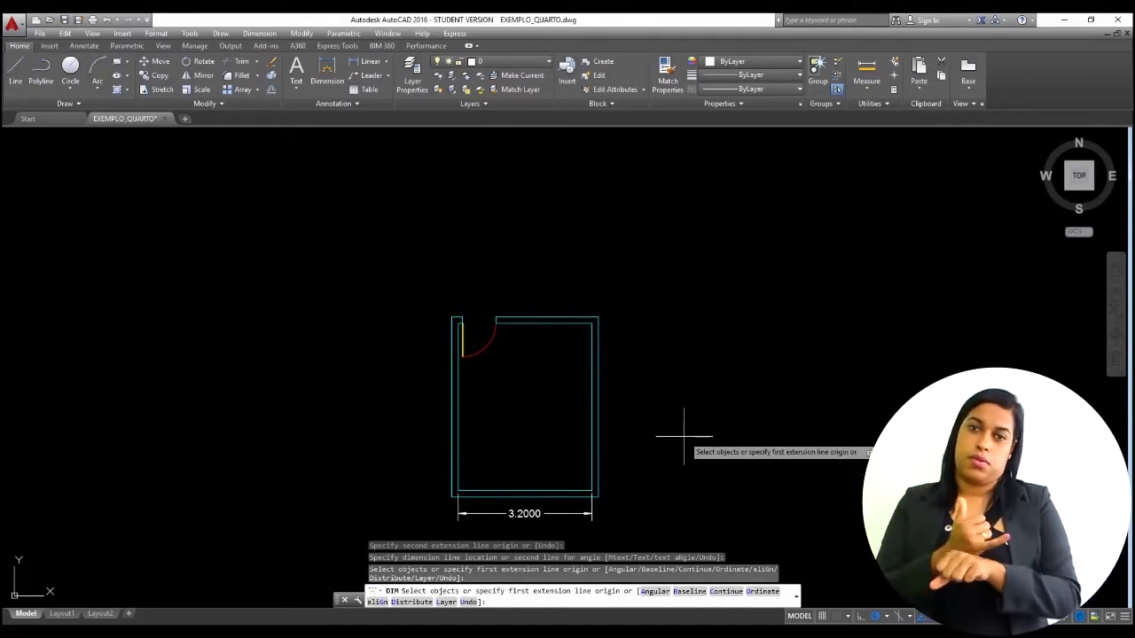
pyautogui.press('Escape')
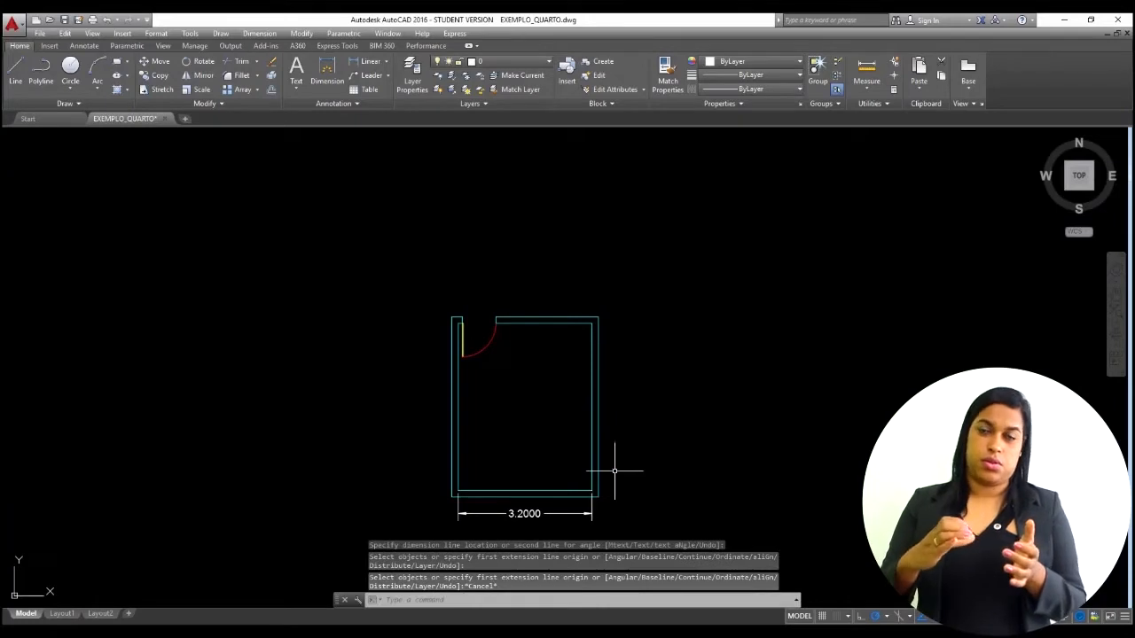
pyautogui.moveTo(614, 470); pyautogui.dragTo(654, 431, button='middle')
pyautogui.scroll(2, 559, 460)
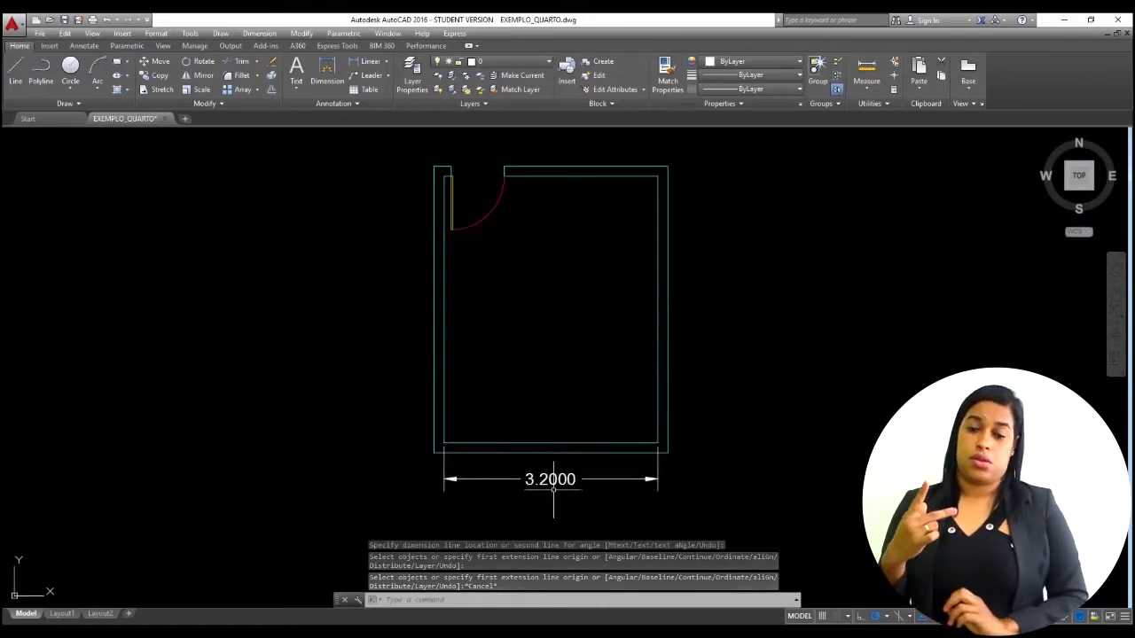
pyautogui.moveTo(559, 358); pyautogui.dragTo(544, 379, button='middle')
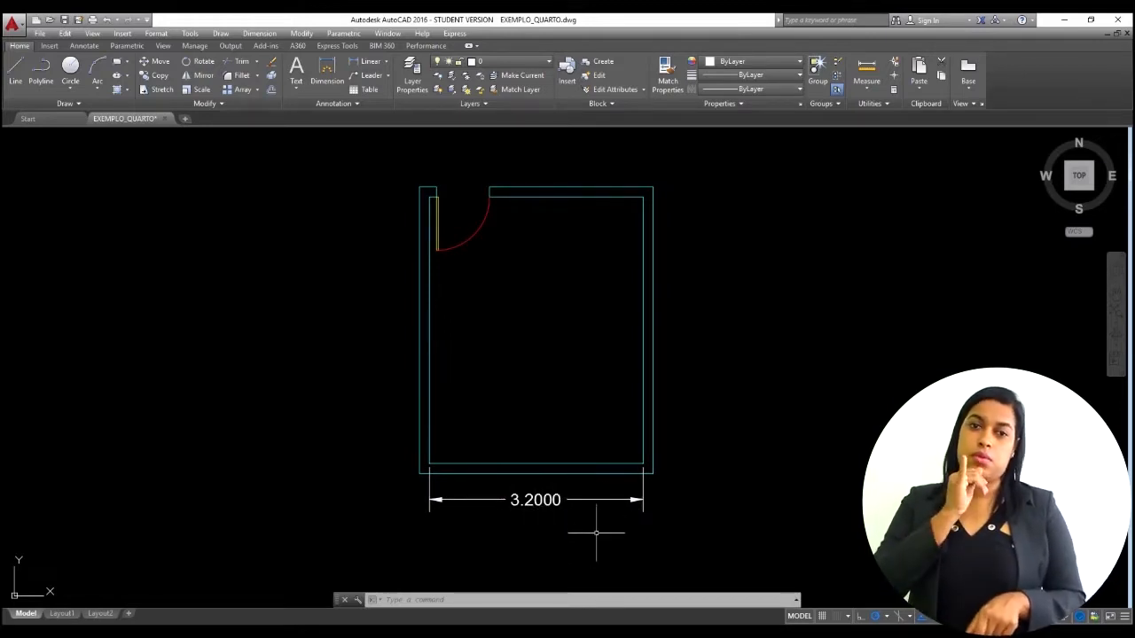
pyautogui.moveTo(558, 500)
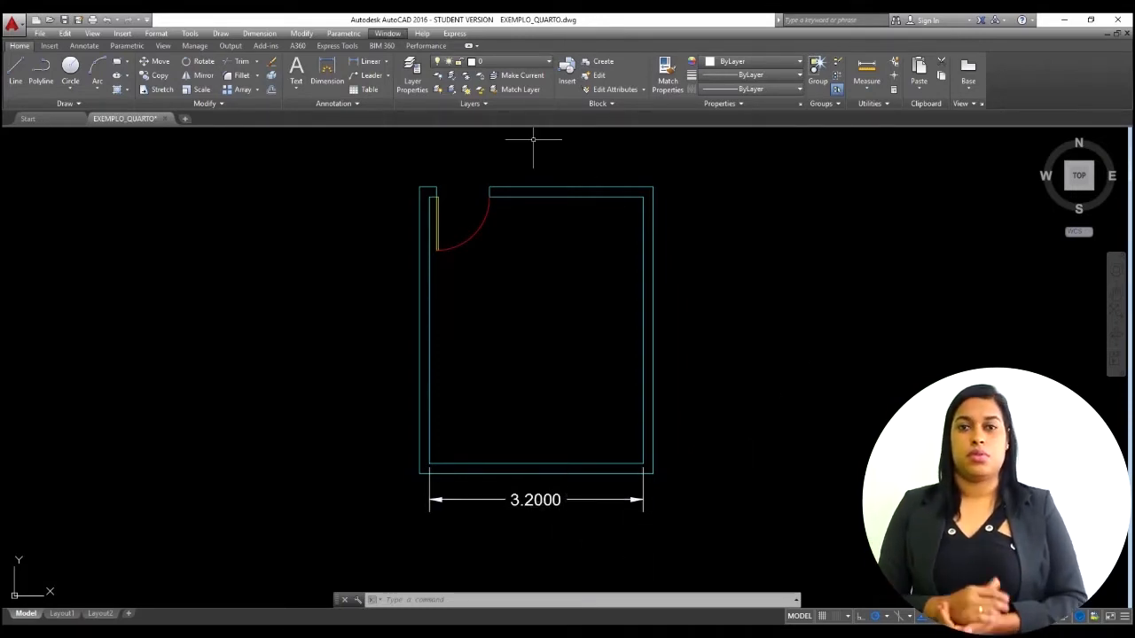
# Step: Create a new dimension style named Info_design, based on Standard and used for all dimensions
pyautogui.click(260, 34)
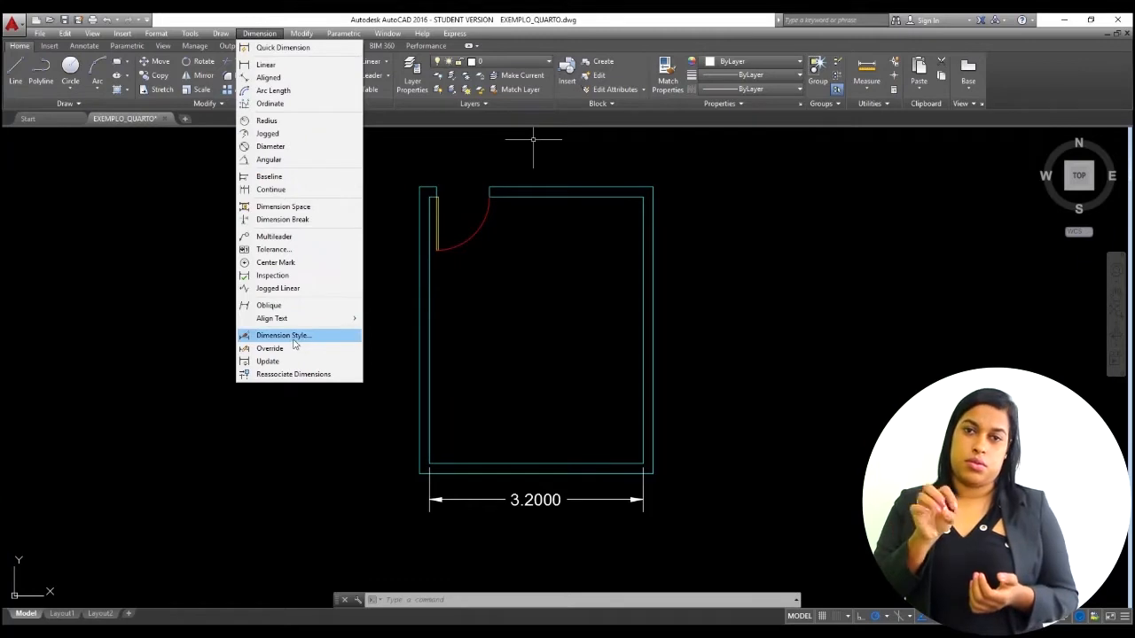
pyautogui.click(292, 336)
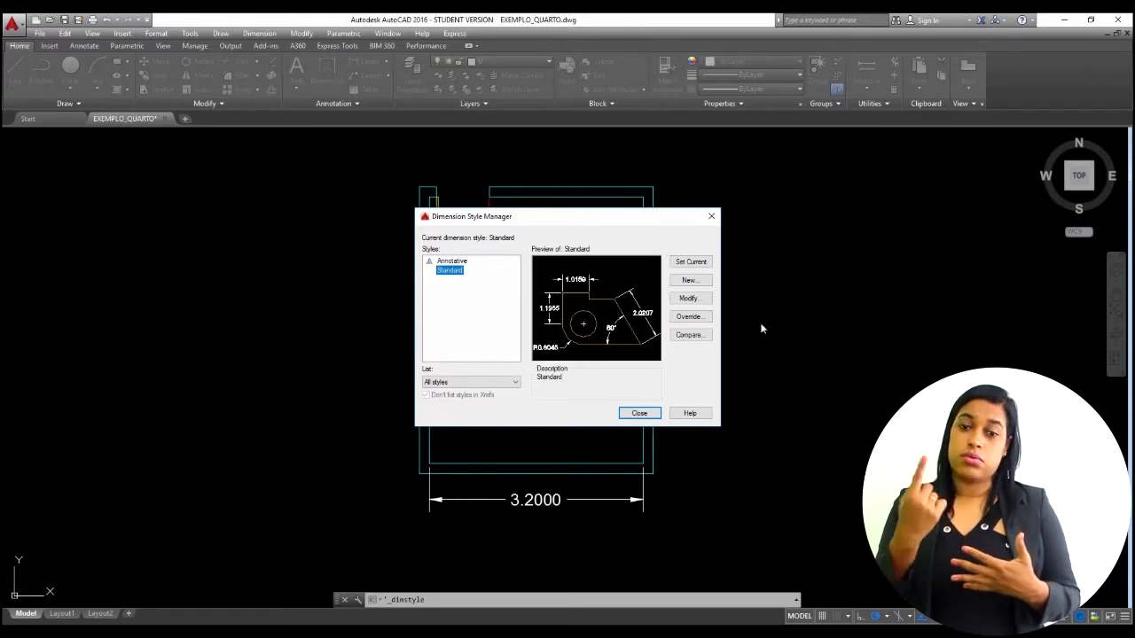
pyautogui.click(688, 281)
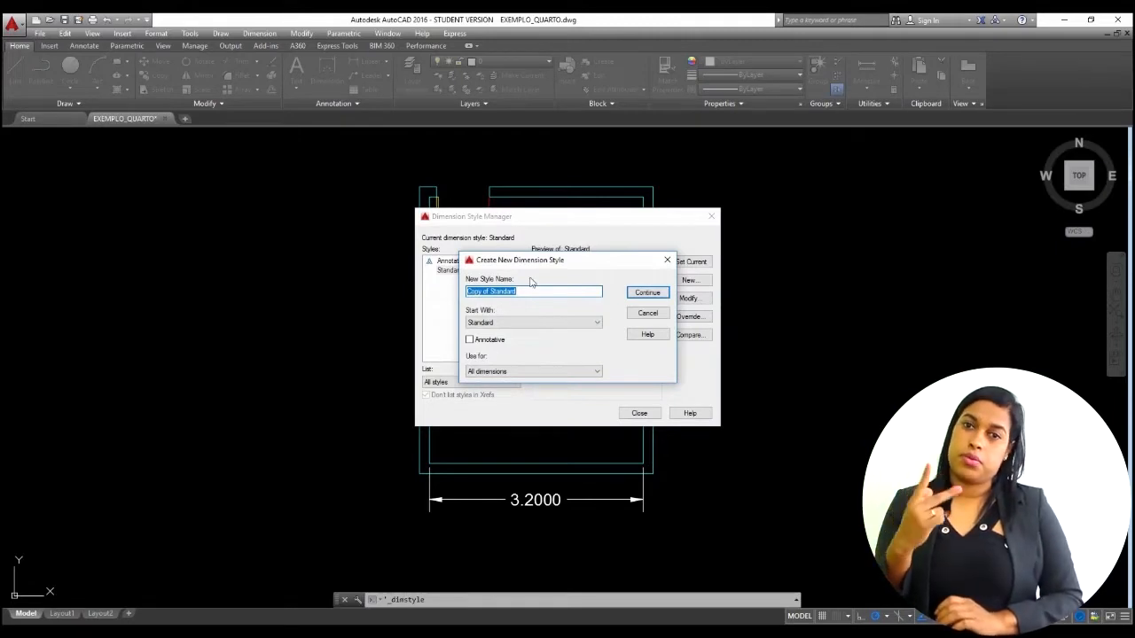
pyautogui.press('BackSpace')
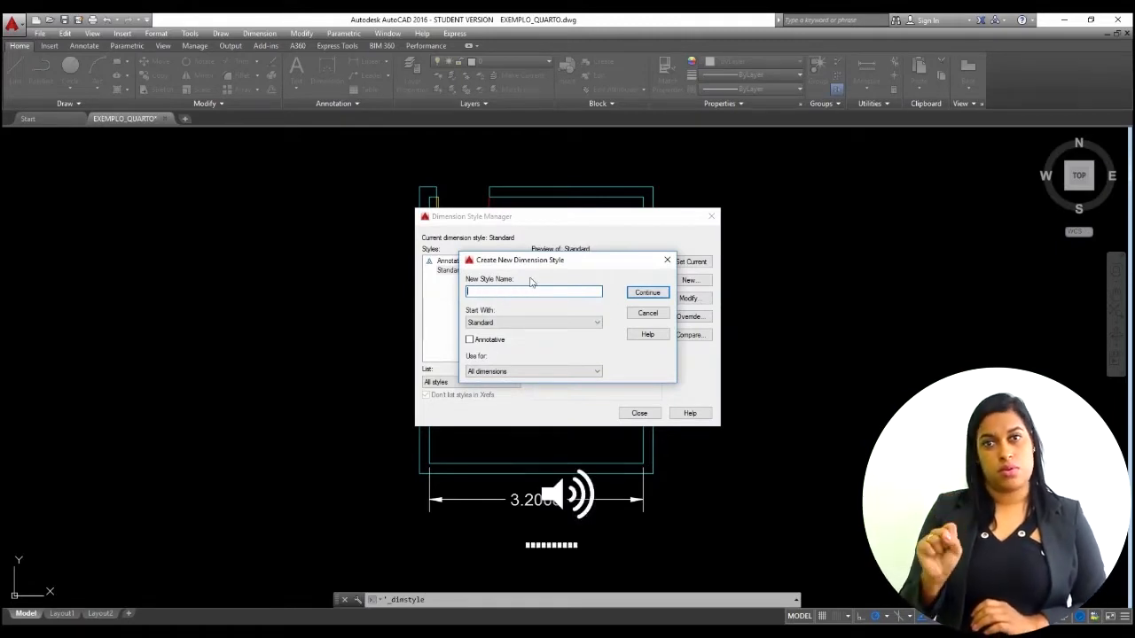
pyautogui.write('info_design')
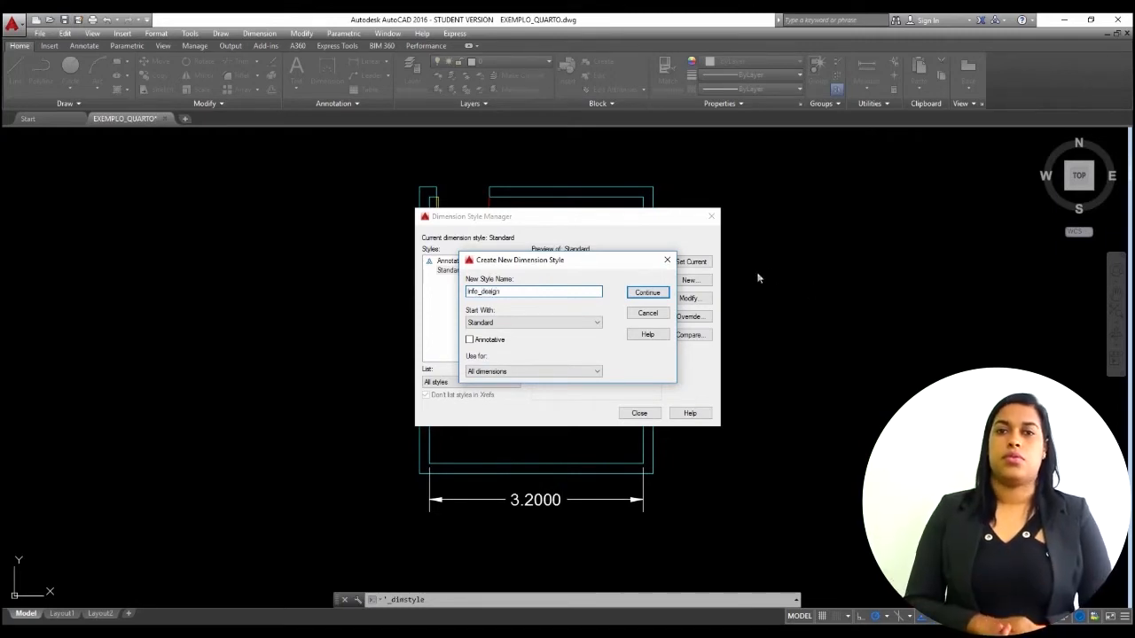
pyautogui.click(648, 293)
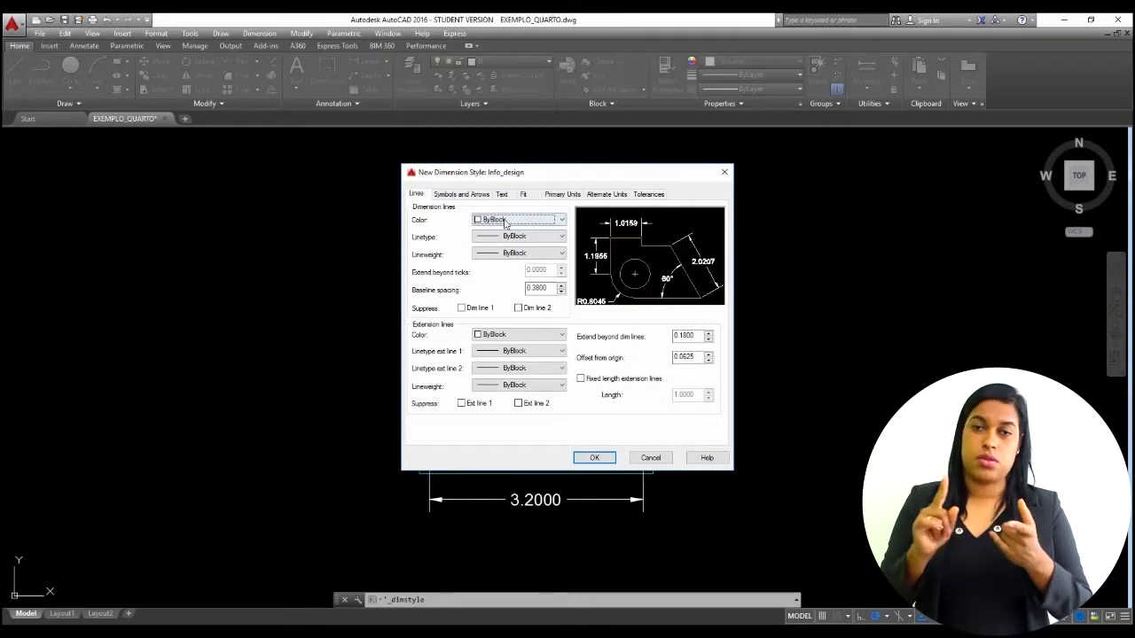
# Step: Set the extension lines to extend 0.05 beyond the dimension lines and to be offset 0.05 from the origin
pyautogui.click(562, 221)
pyautogui.click(562, 221)
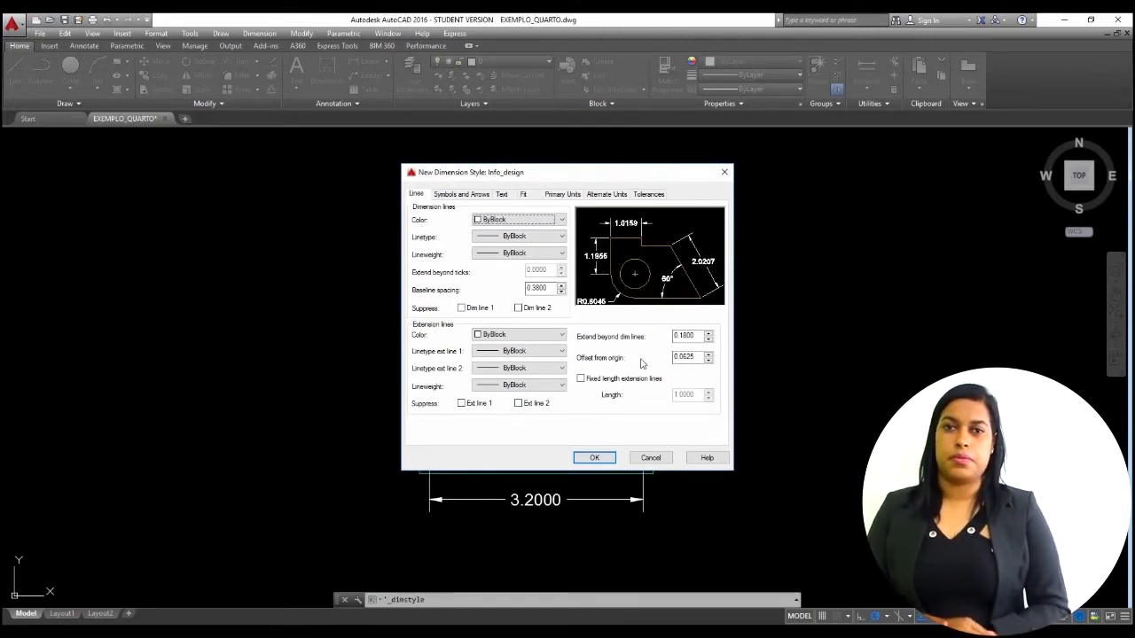
pyautogui.doubleClick(693, 336)
pyautogui.write('0')
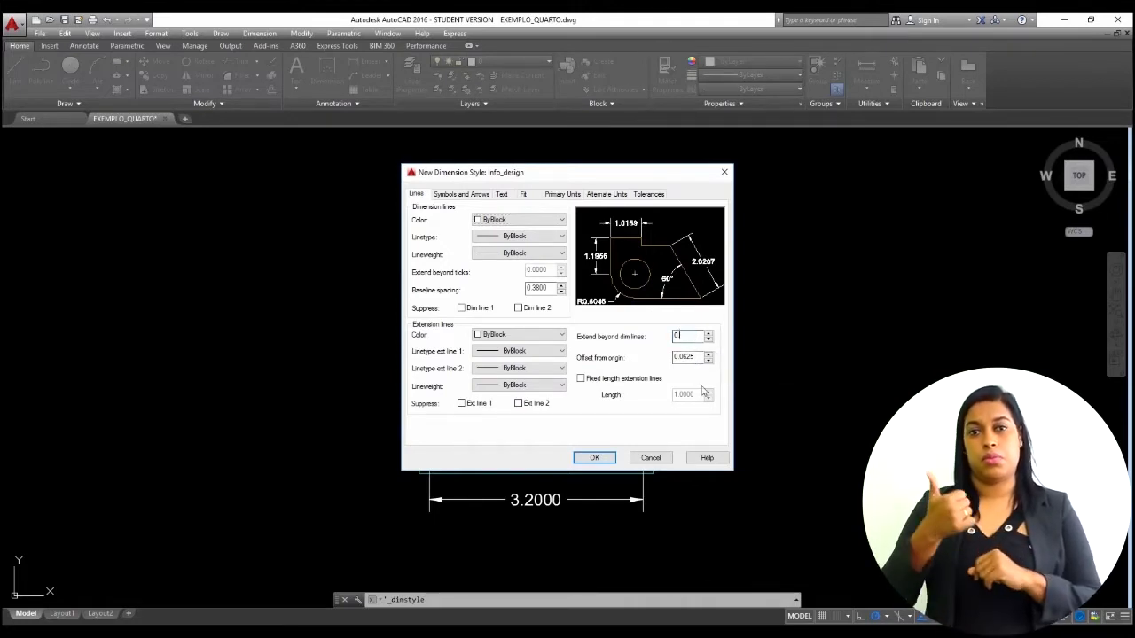
pyautogui.write('.05')
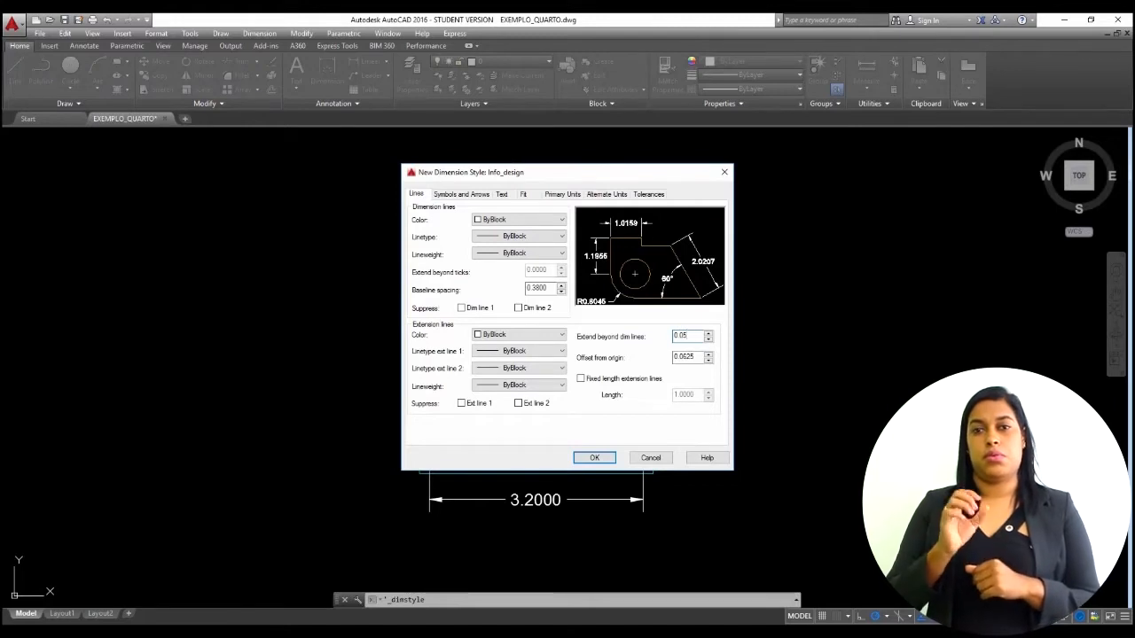
pyautogui.click(696, 357)
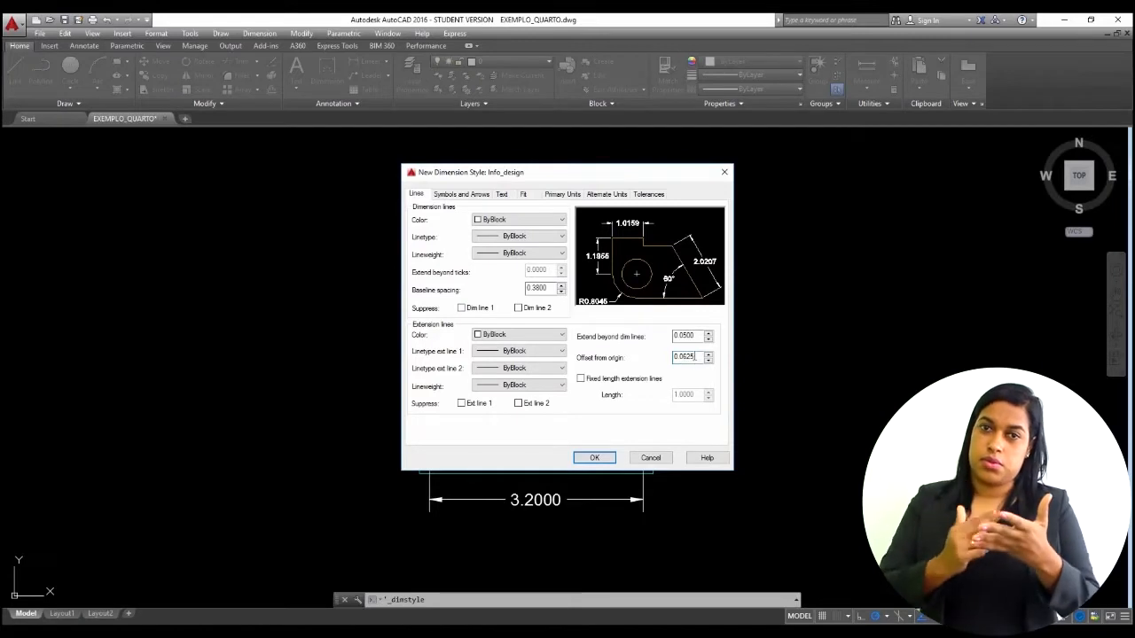
pyautogui.doubleClick(694, 356)
pyautogui.write('00')
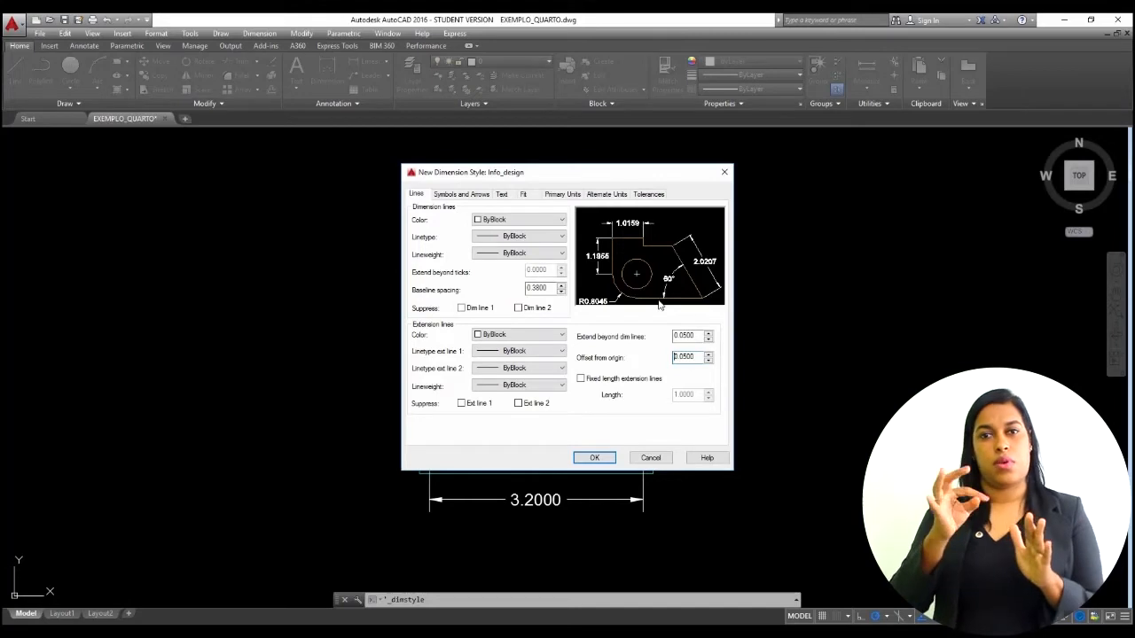
# Step: Use Dot small for the first and second arrowheads with arrow size 0.05, and set the center marks to None
pyautogui.click(471, 196)
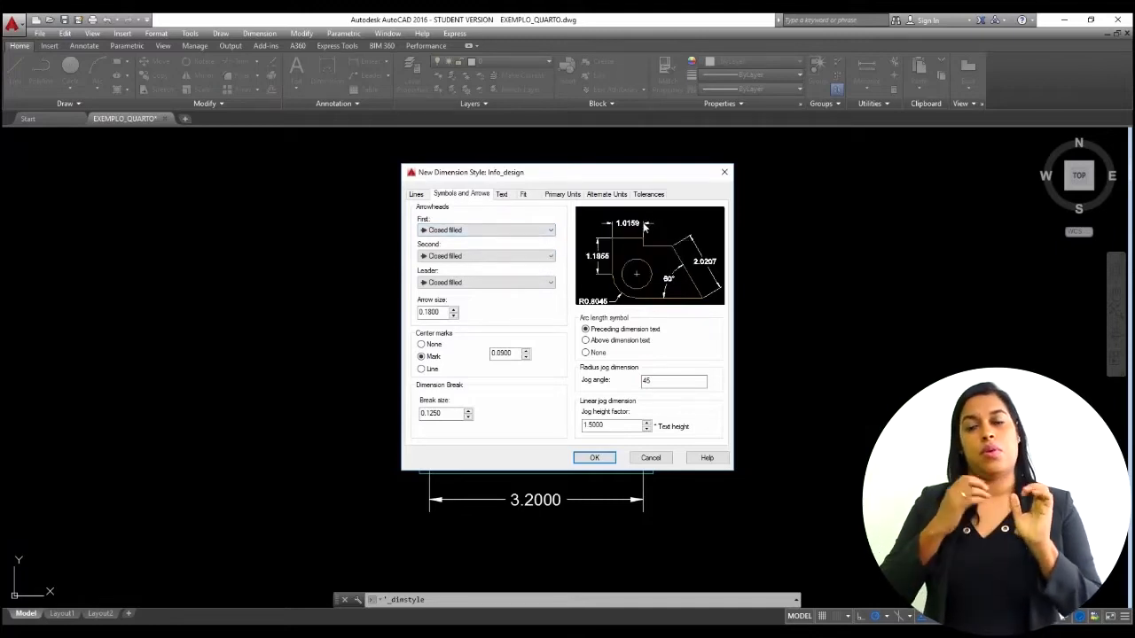
pyautogui.click(519, 230)
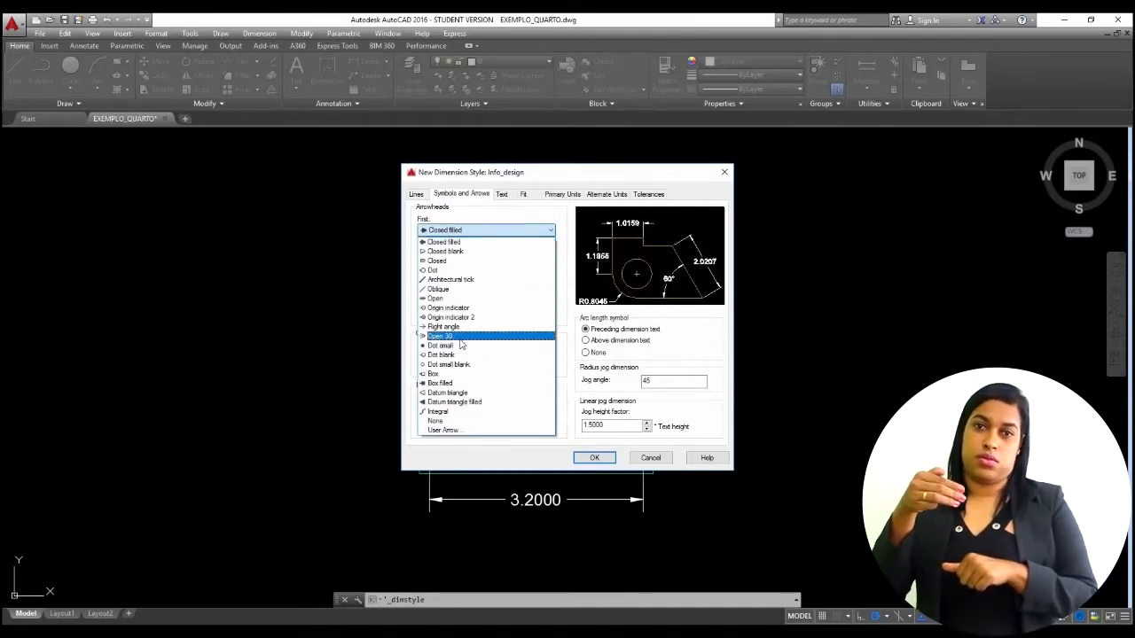
pyautogui.click(443, 346)
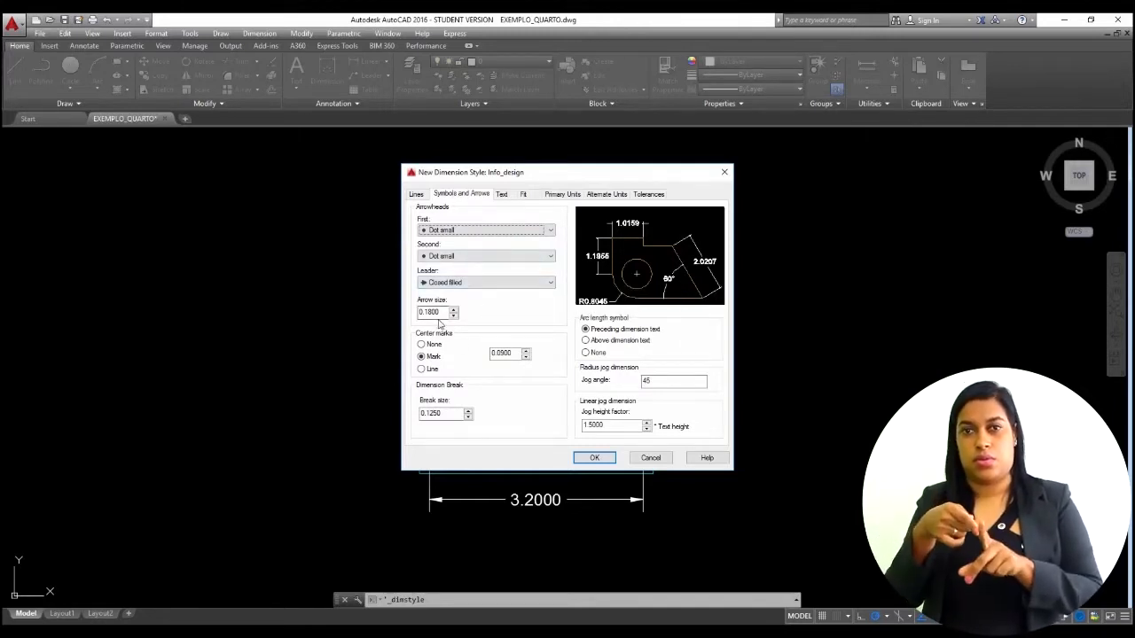
pyautogui.moveTo(444, 313); pyautogui.dragTo(422, 314)
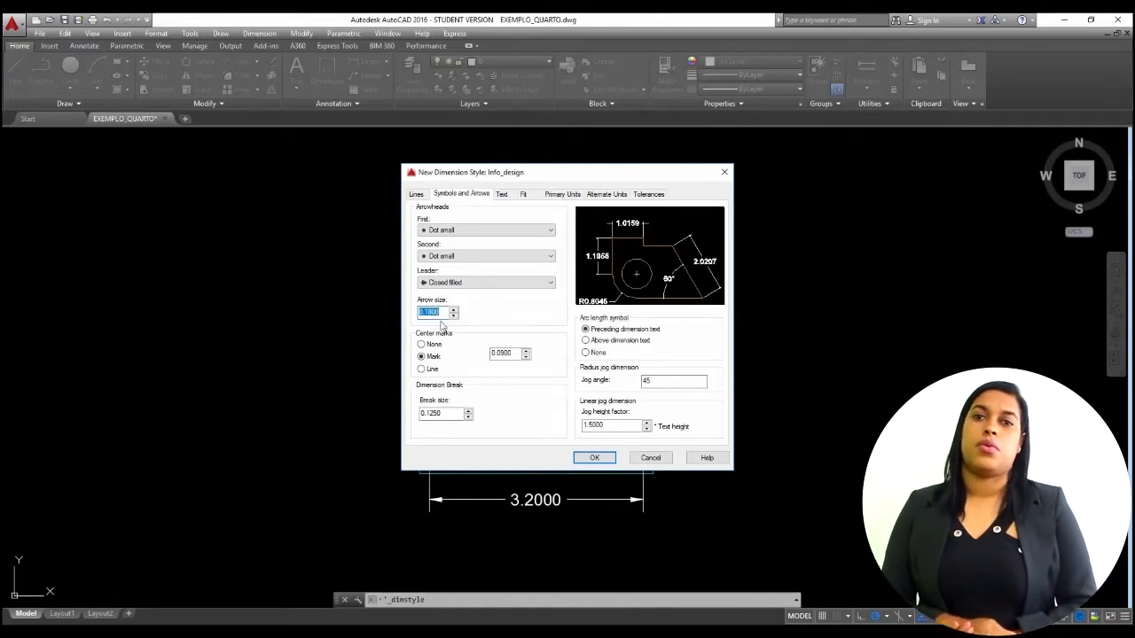
pyautogui.write('05')
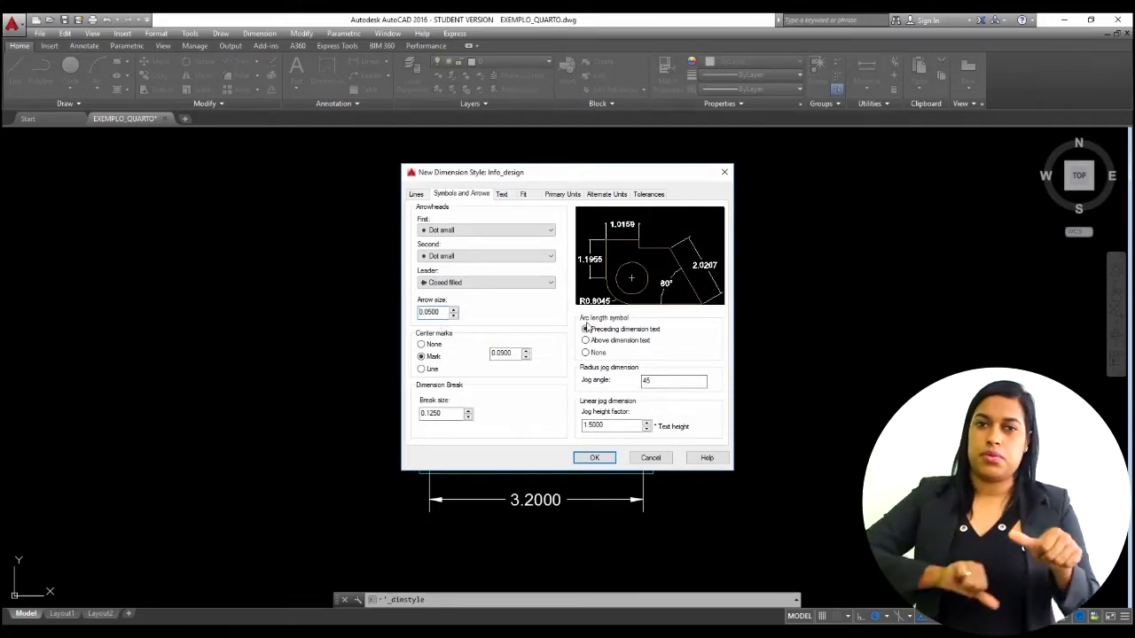
pyautogui.click(421, 344)
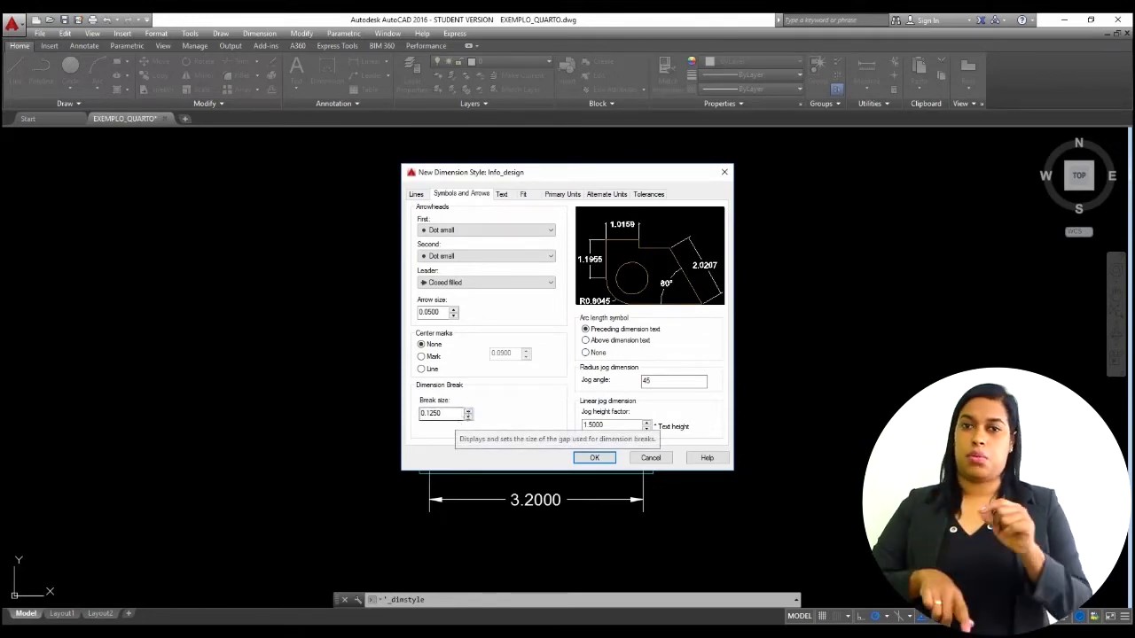
# Step: Open the Standard text style used for the dimension text and select Arial as its font
pyautogui.click(502, 196)
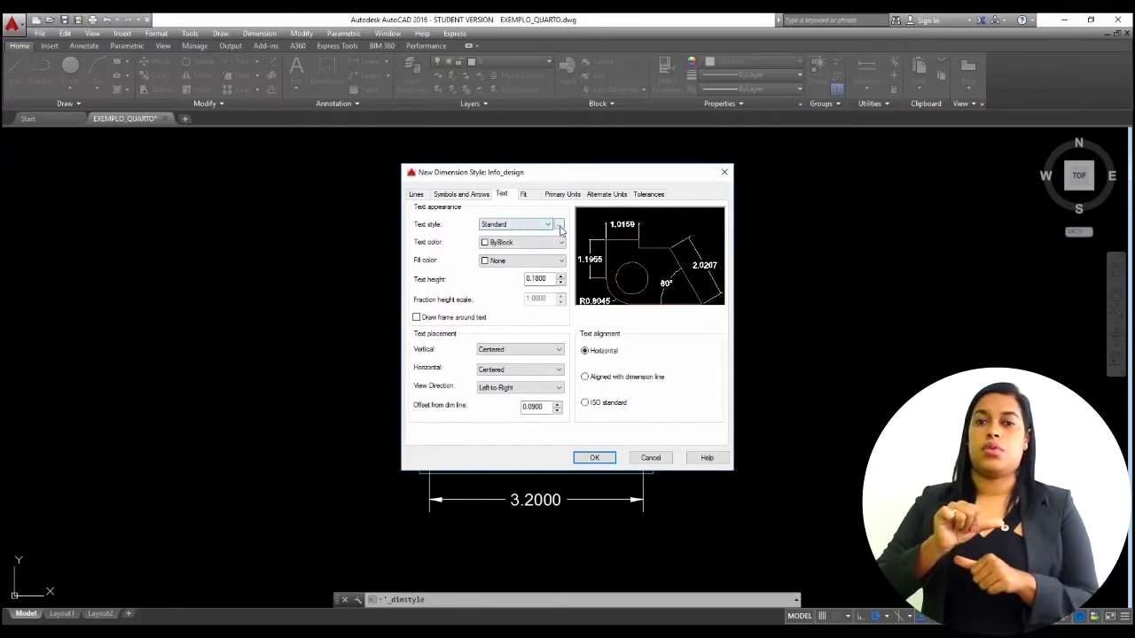
pyautogui.click(558, 227)
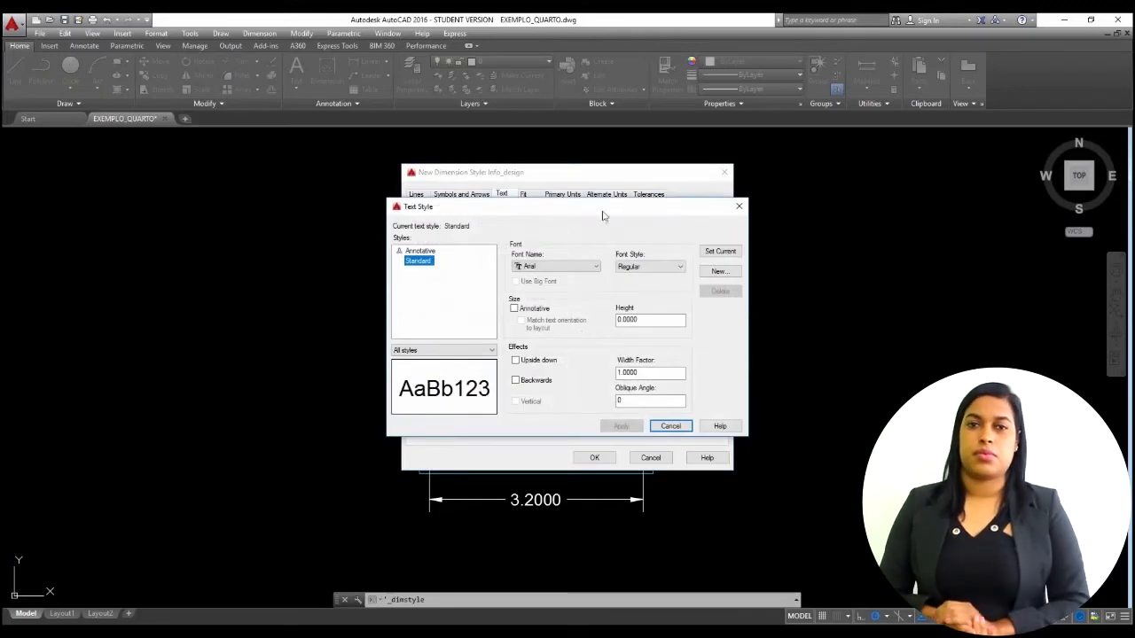
pyautogui.moveTo(614, 214); pyautogui.dragTo(597, 214)
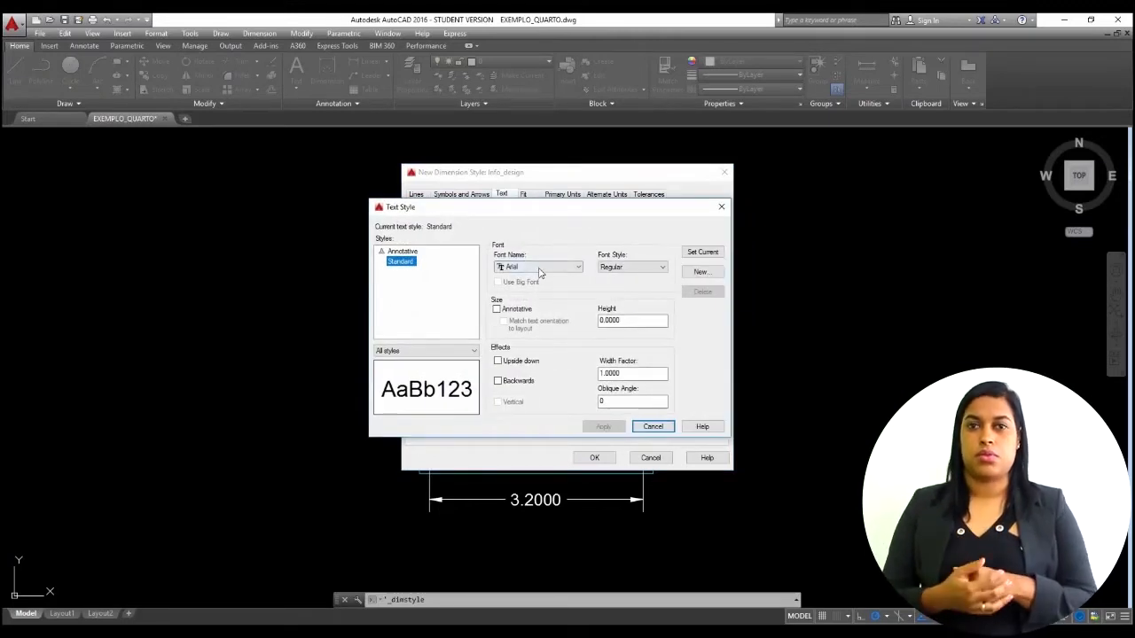
pyautogui.click(539, 268)
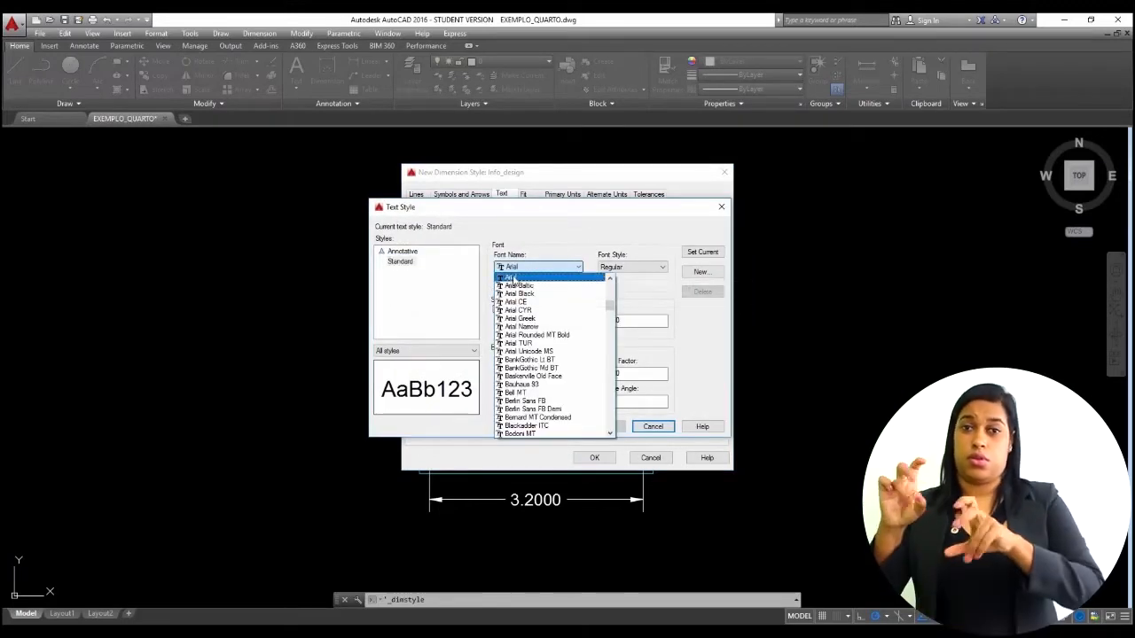
pyautogui.scroll(-1, 549, 409)
pyautogui.scroll(10, 550, 408)
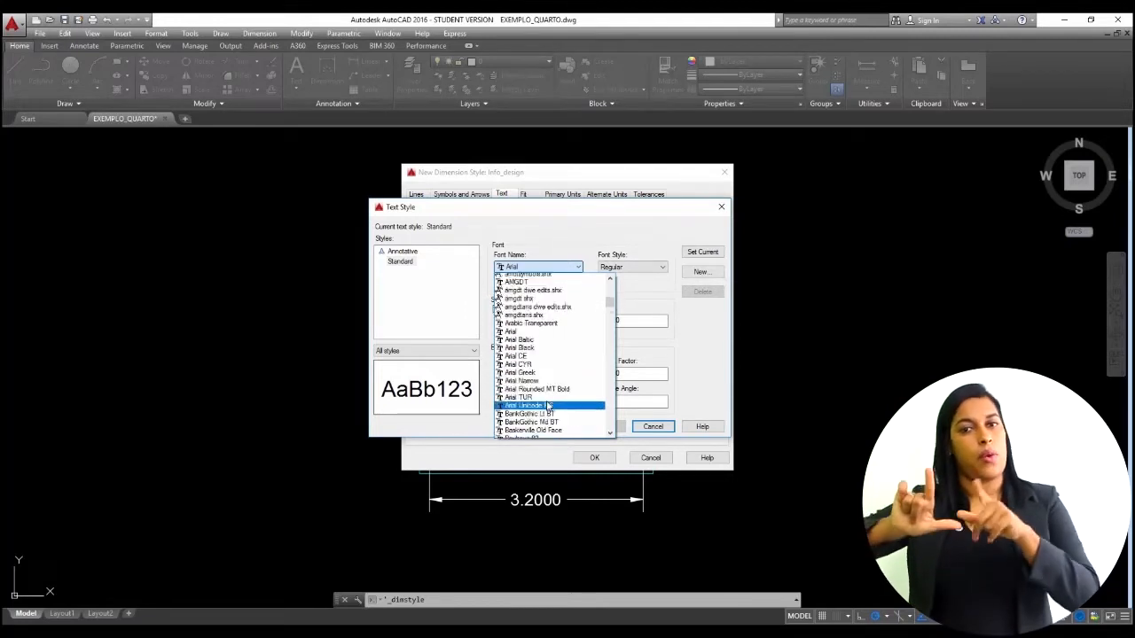
pyautogui.scroll(1, 549, 396)
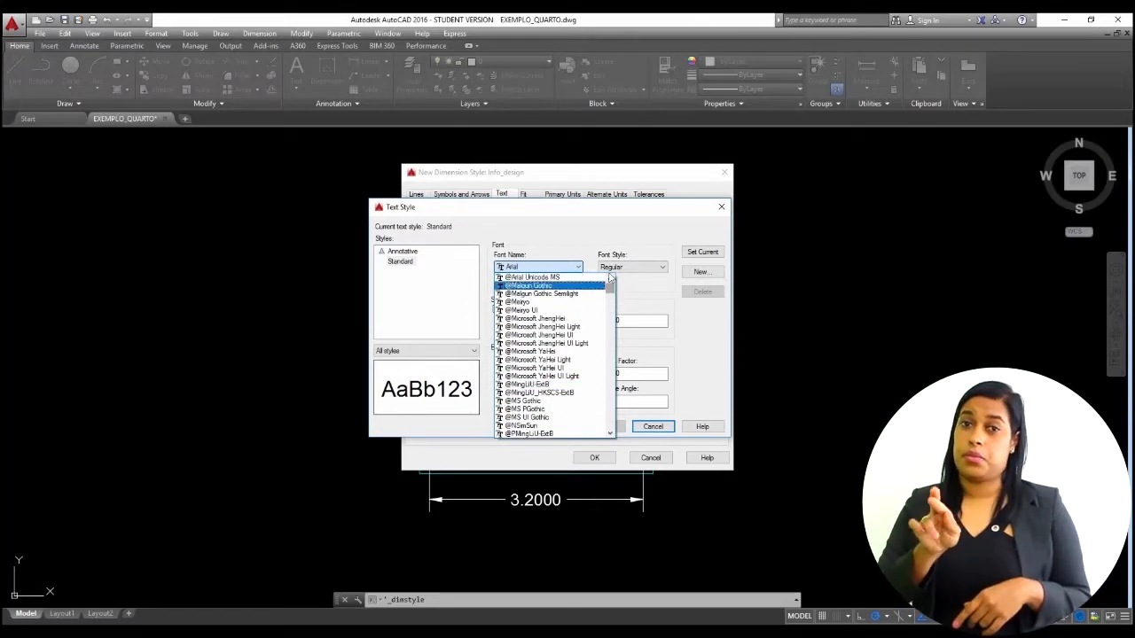
pyautogui.click(551, 276)
pyautogui.click(551, 268)
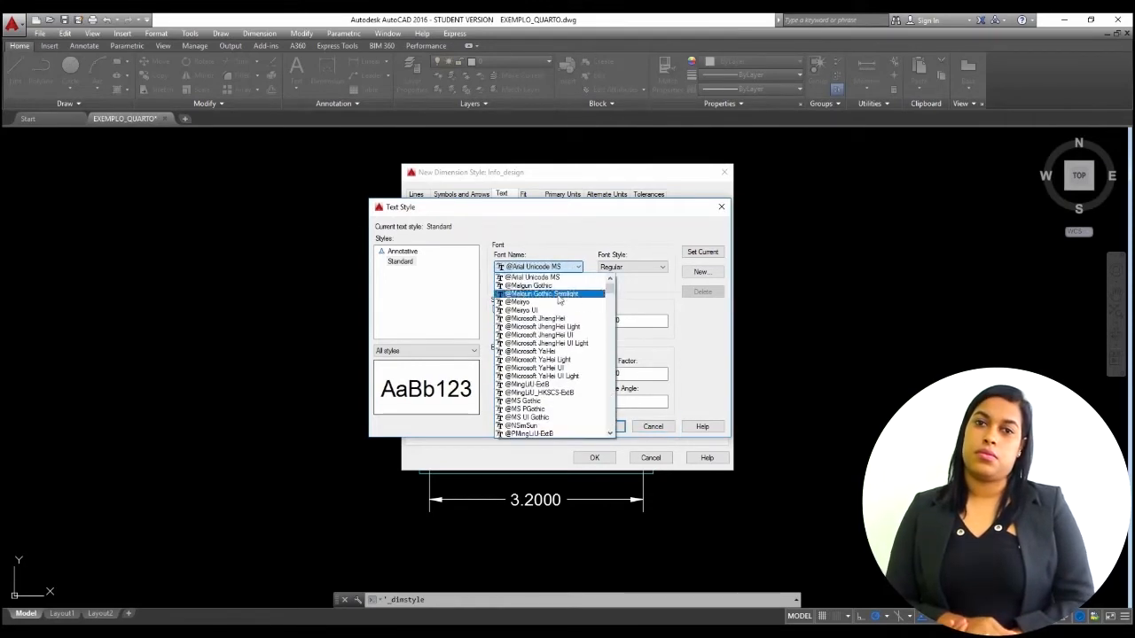
pyautogui.scroll(-8, 557, 337)
pyautogui.scroll(1, 557, 337)
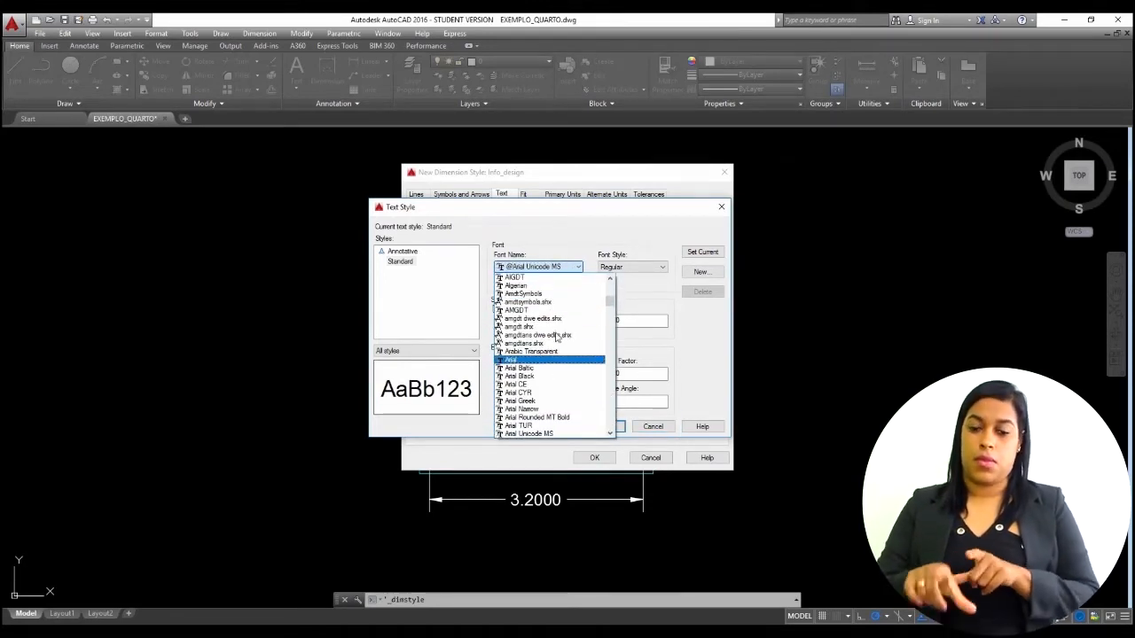
pyautogui.click(547, 361)
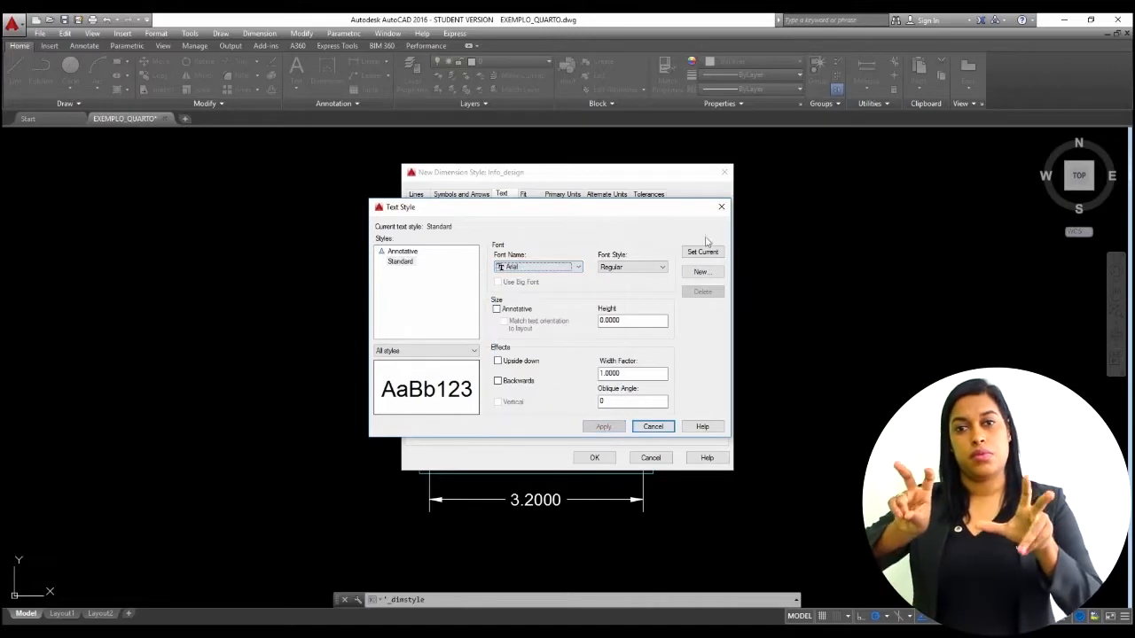
# Step: Review the available font styles, keep Regular for the Arial text, and close the text style settings
pyautogui.click(626, 269)
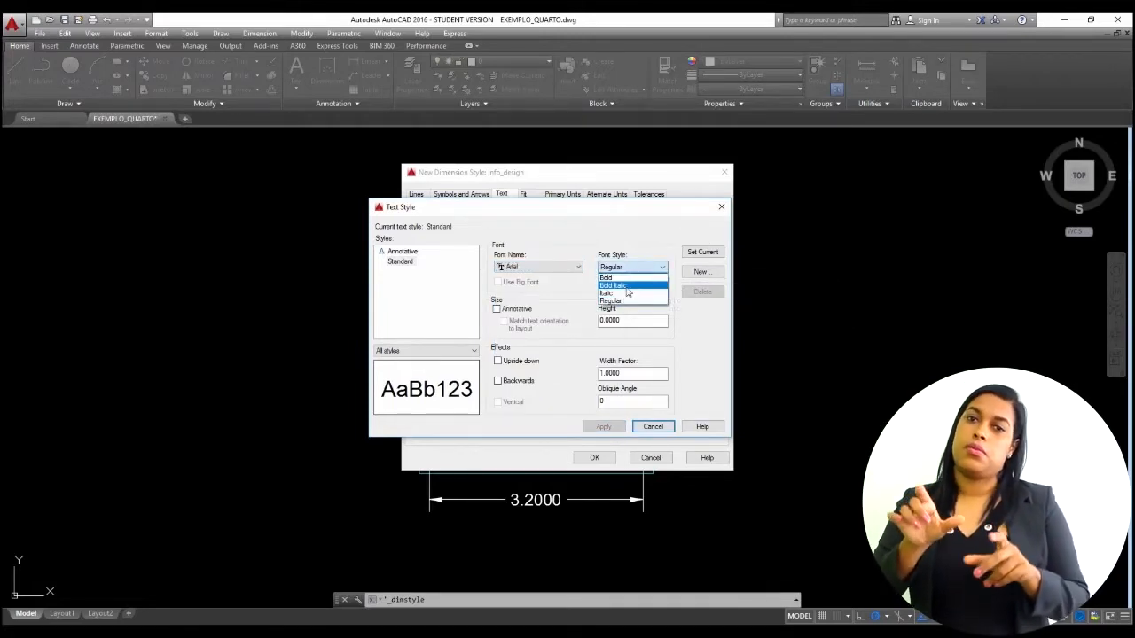
pyautogui.click(630, 269)
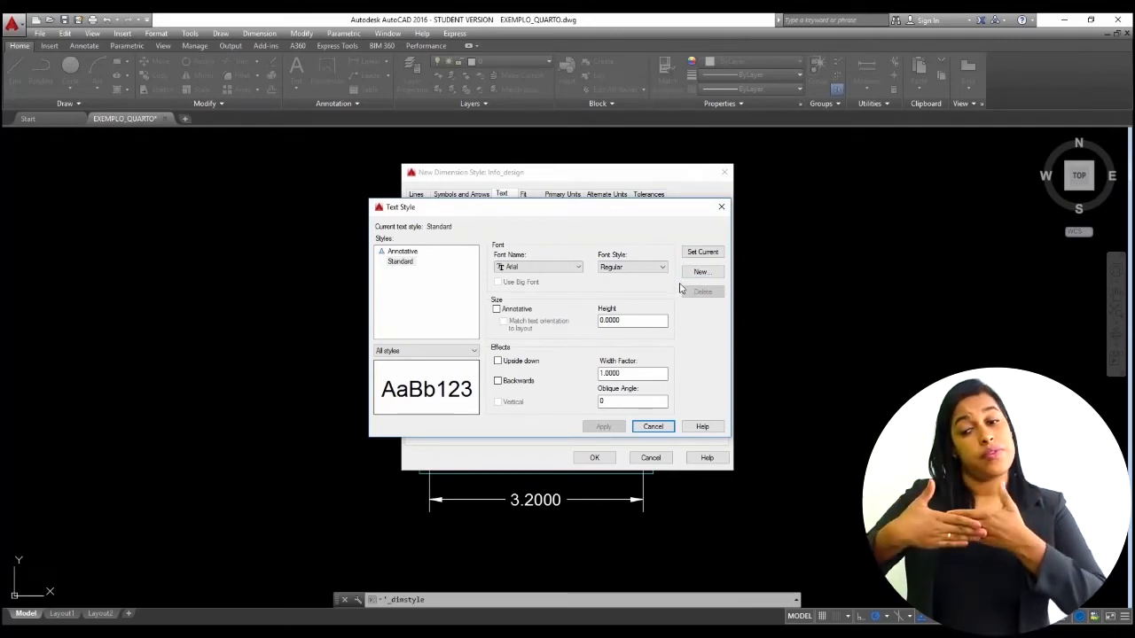
pyautogui.click(652, 430)
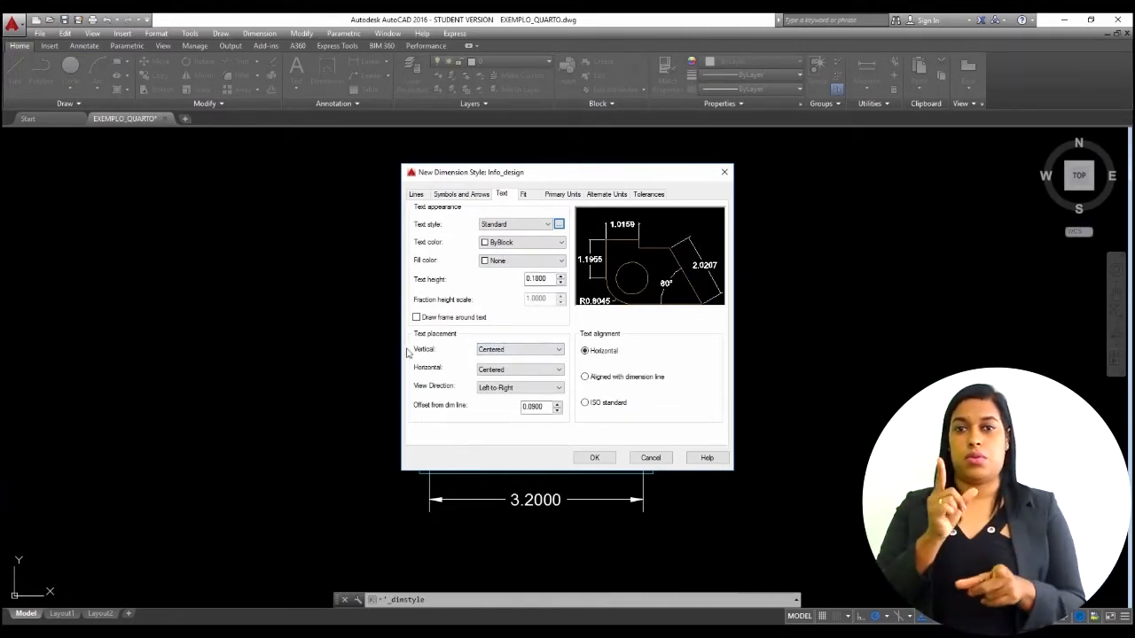
# Step: Place the dimension text Above the dimension line, align it with the dimension line, and set the text height to 2.50
pyautogui.click(503, 351)
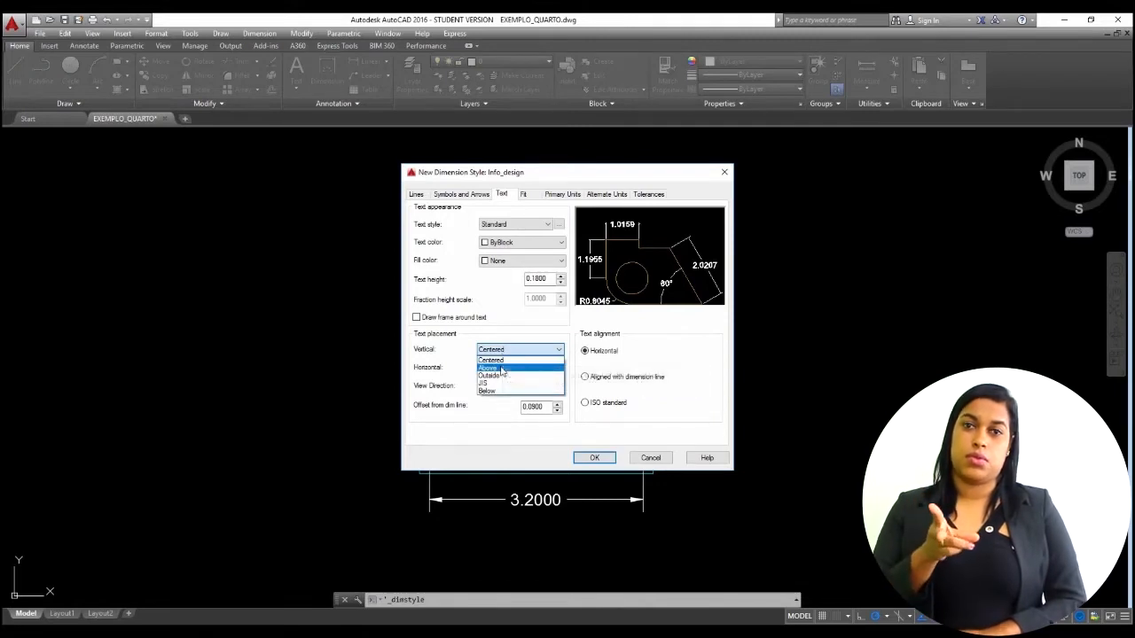
pyautogui.click(502, 369)
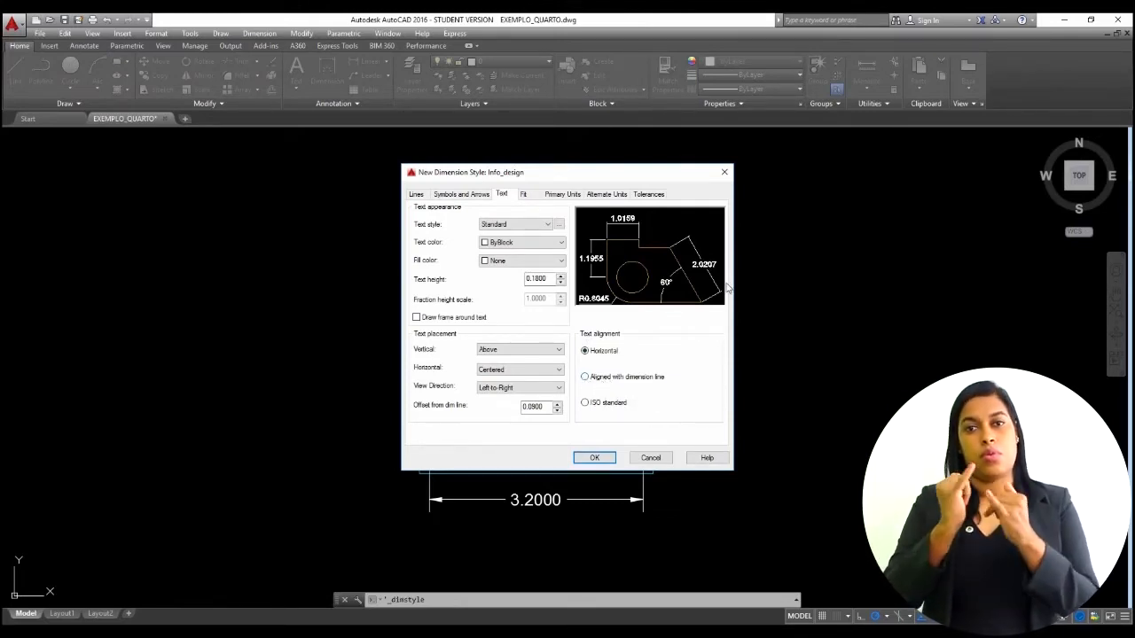
pyautogui.click(585, 377)
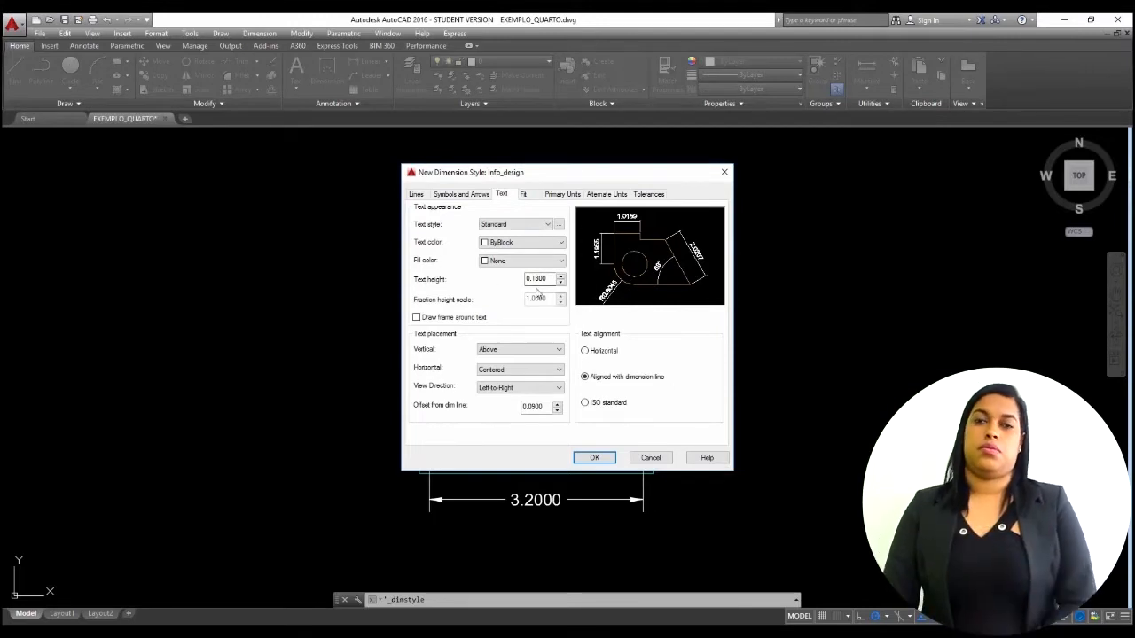
pyautogui.moveTo(549, 280); pyautogui.dragTo(508, 289)
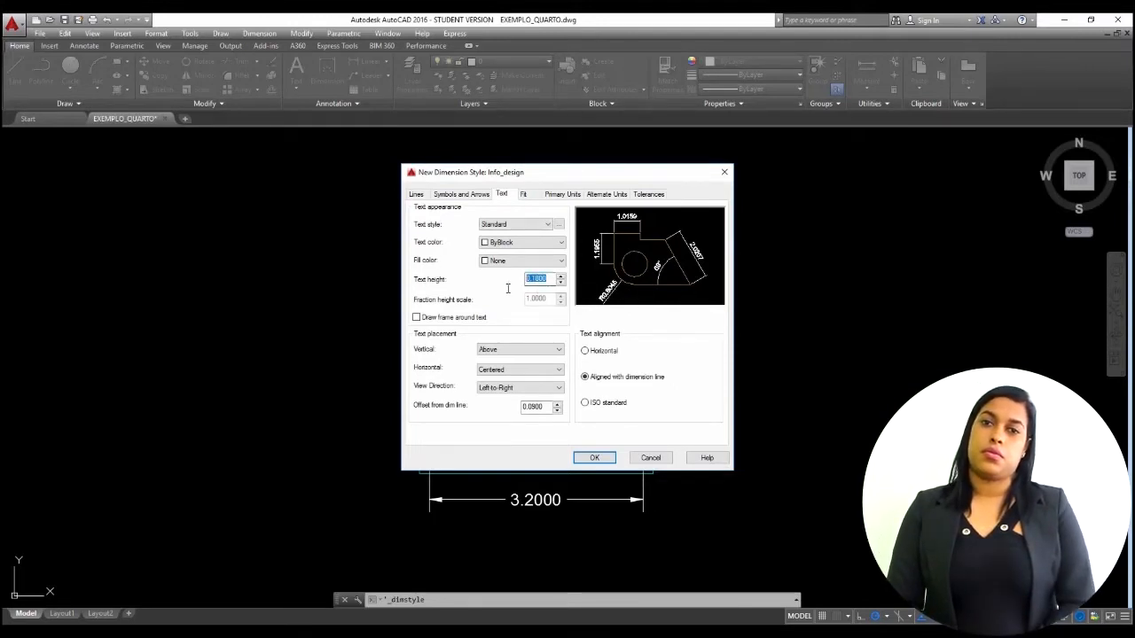
pyautogui.write('2')
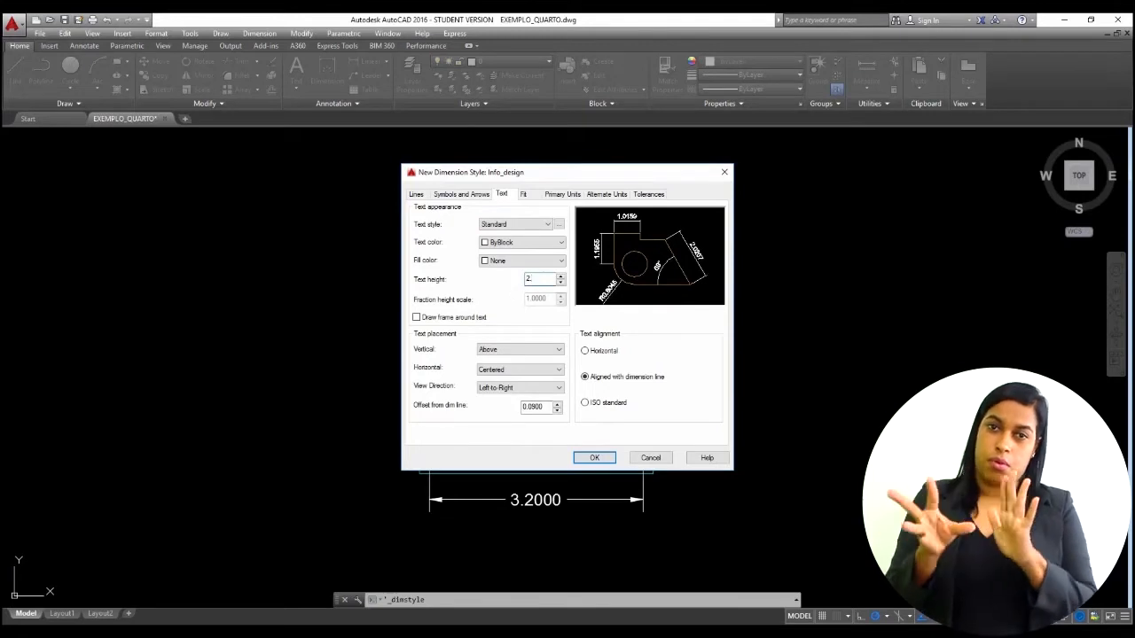
pyautogui.write('.50')
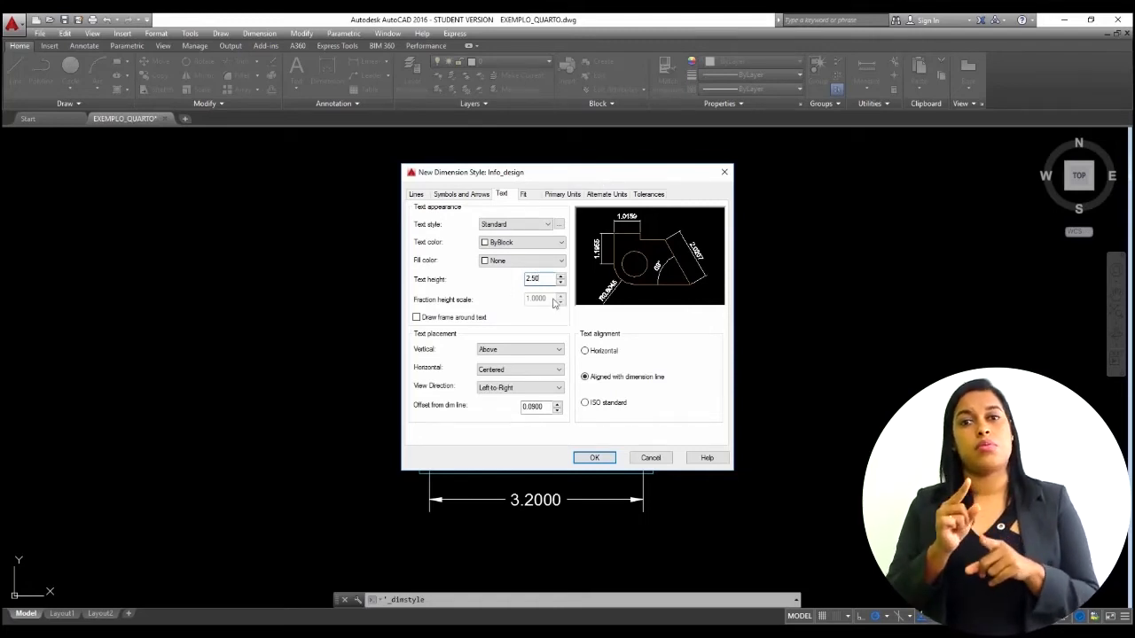
# Step: Set the fit to always keep text between extension lines, place moved text over the dimension line without leader, and draw dimension lines between extension lines
pyautogui.click(525, 194)
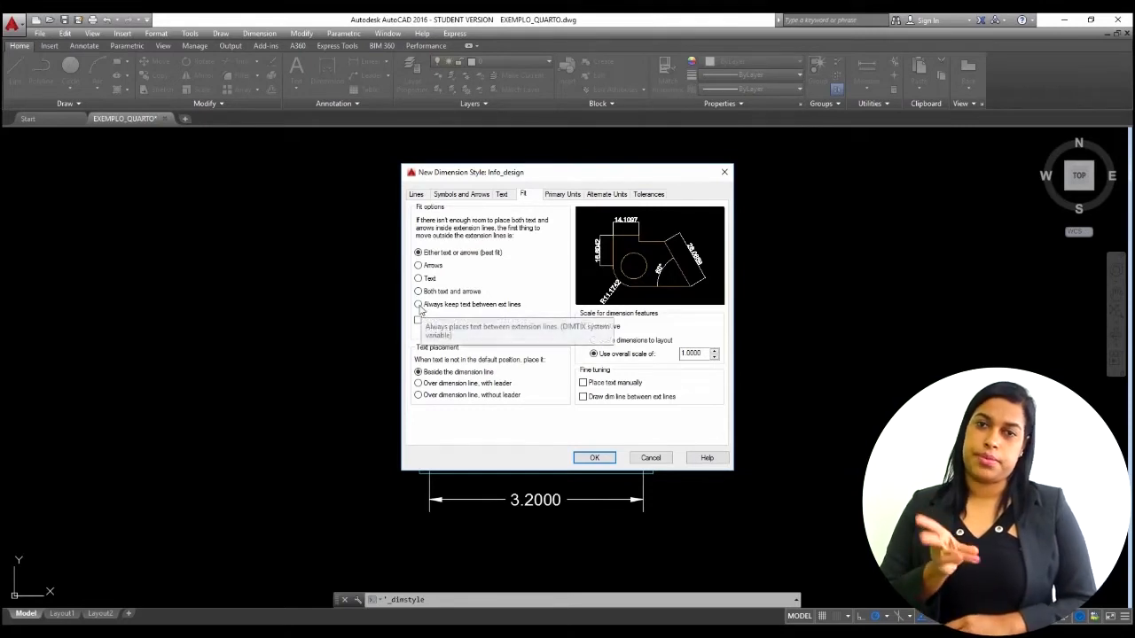
pyautogui.click(419, 305)
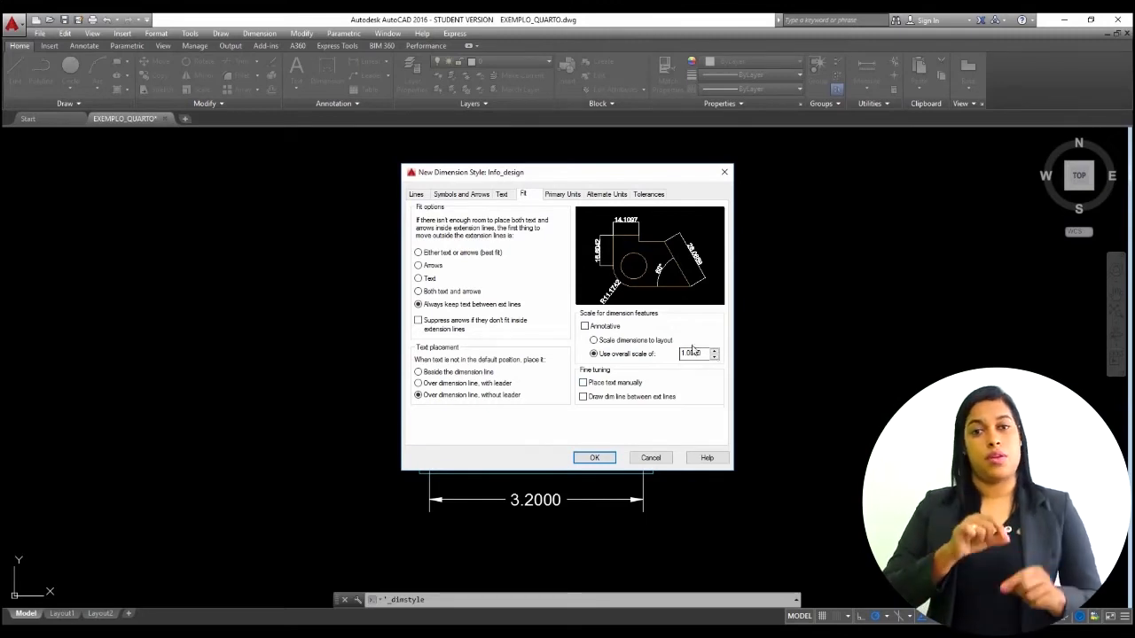
pyautogui.click(583, 398)
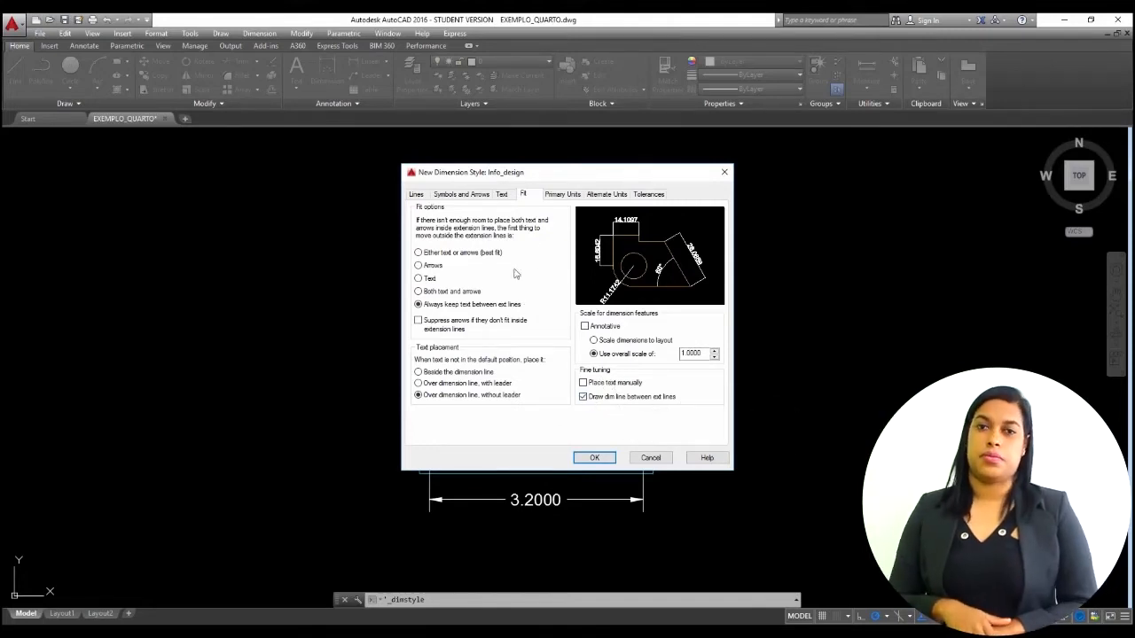
# Step: Set the linear precision of the primary units to 0.00, then save the Info_design style and close the style manager
pyautogui.click(562, 194)
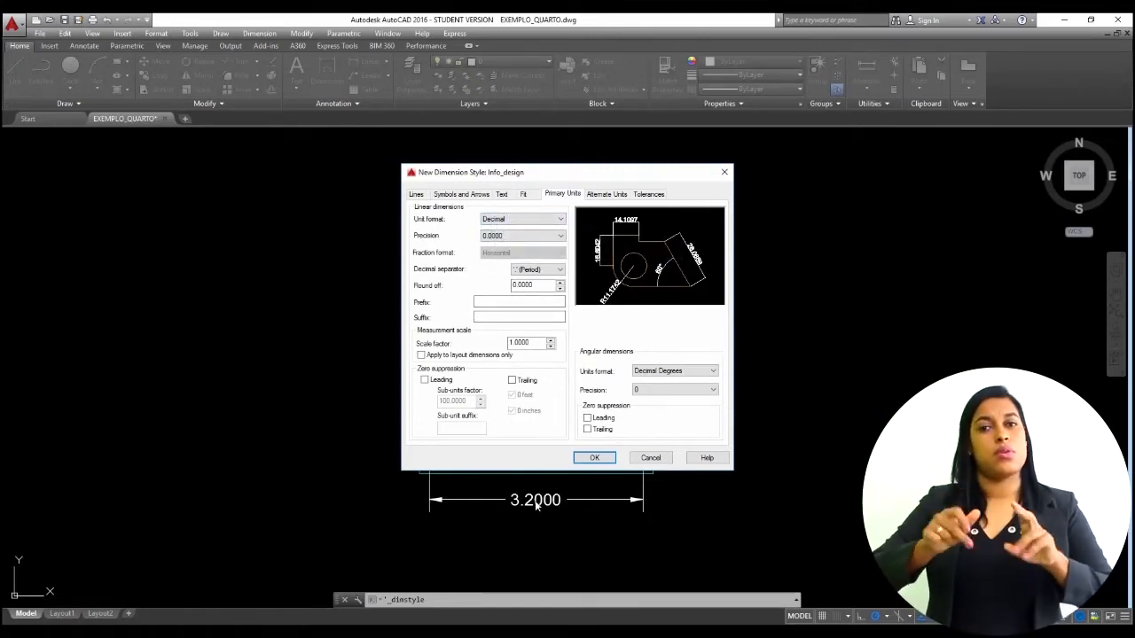
pyautogui.click(532, 236)
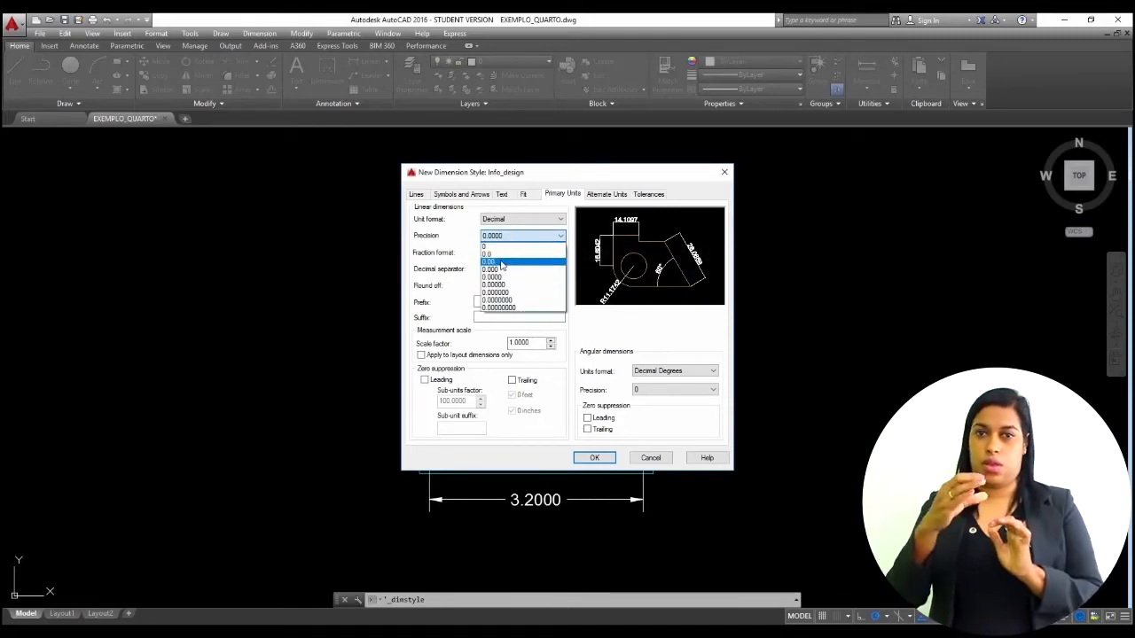
pyautogui.click(502, 262)
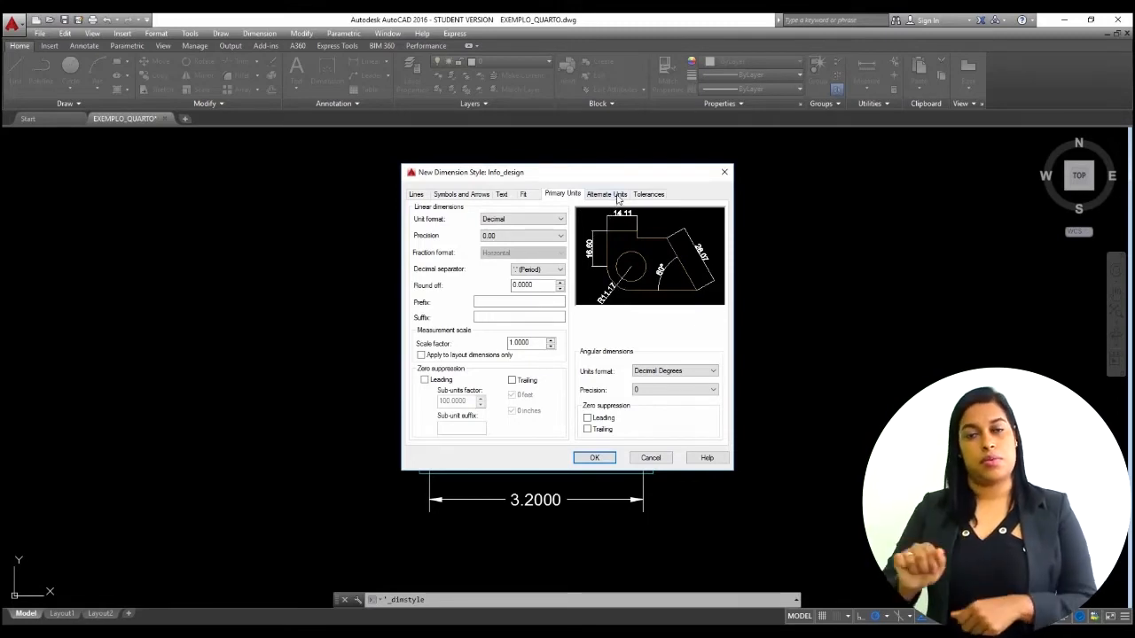
pyautogui.click(607, 194)
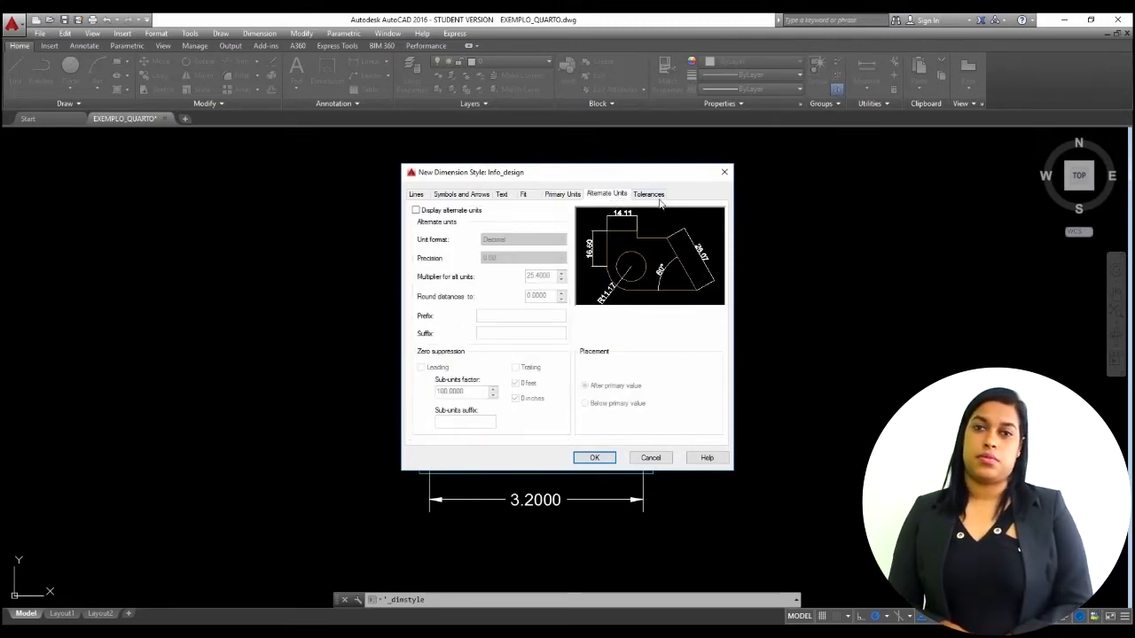
pyautogui.click(650, 194)
pyautogui.click(608, 194)
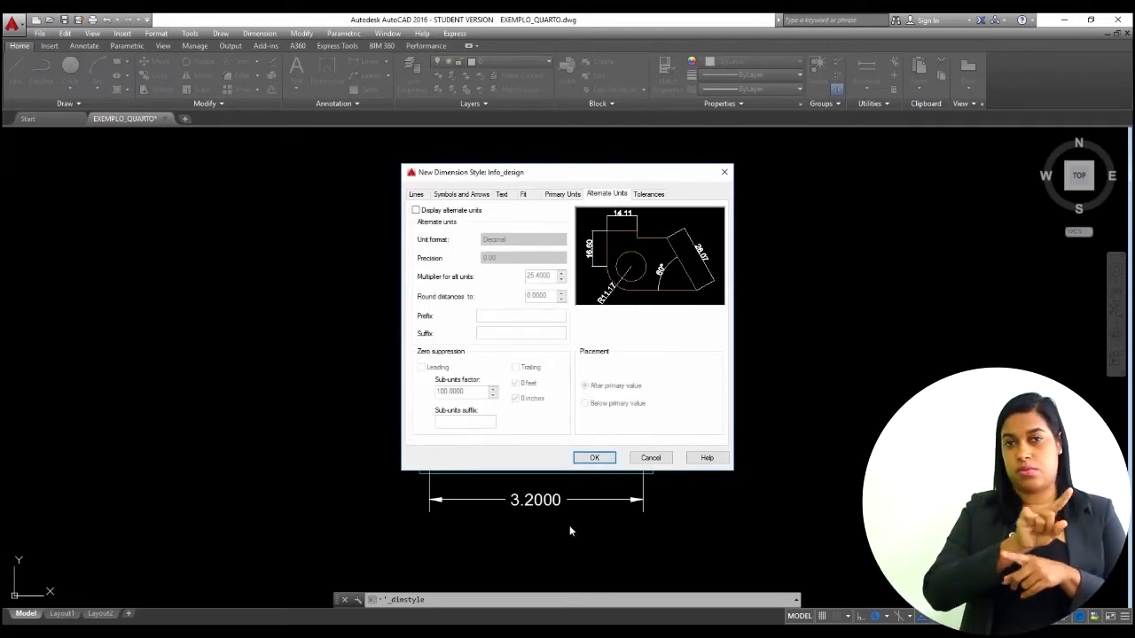
pyautogui.click(594, 457)
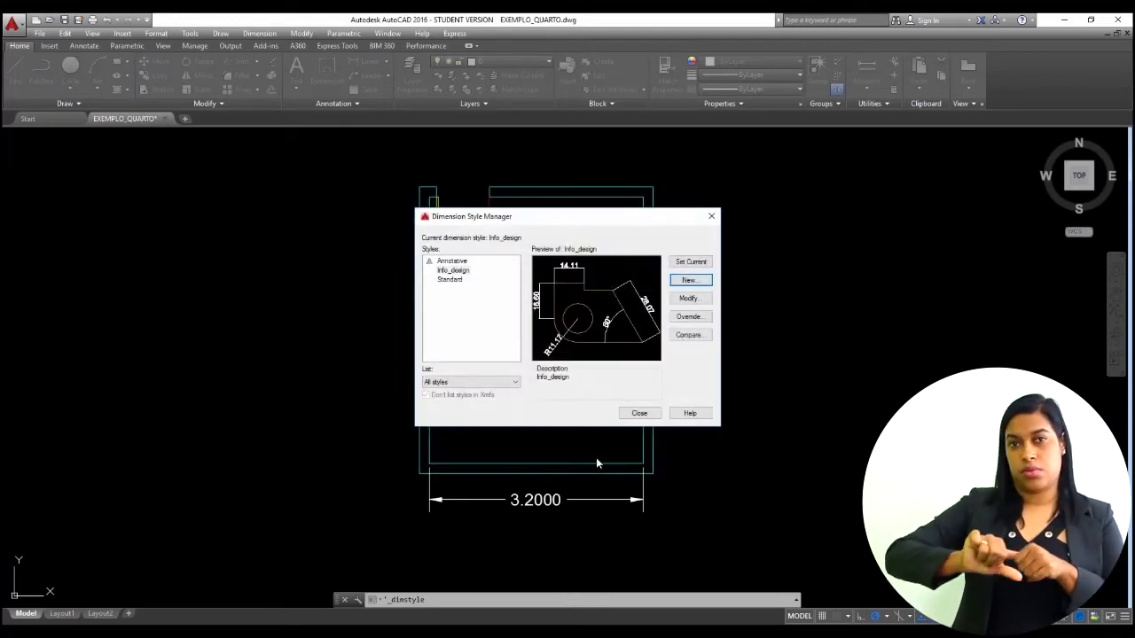
pyautogui.click(640, 413)
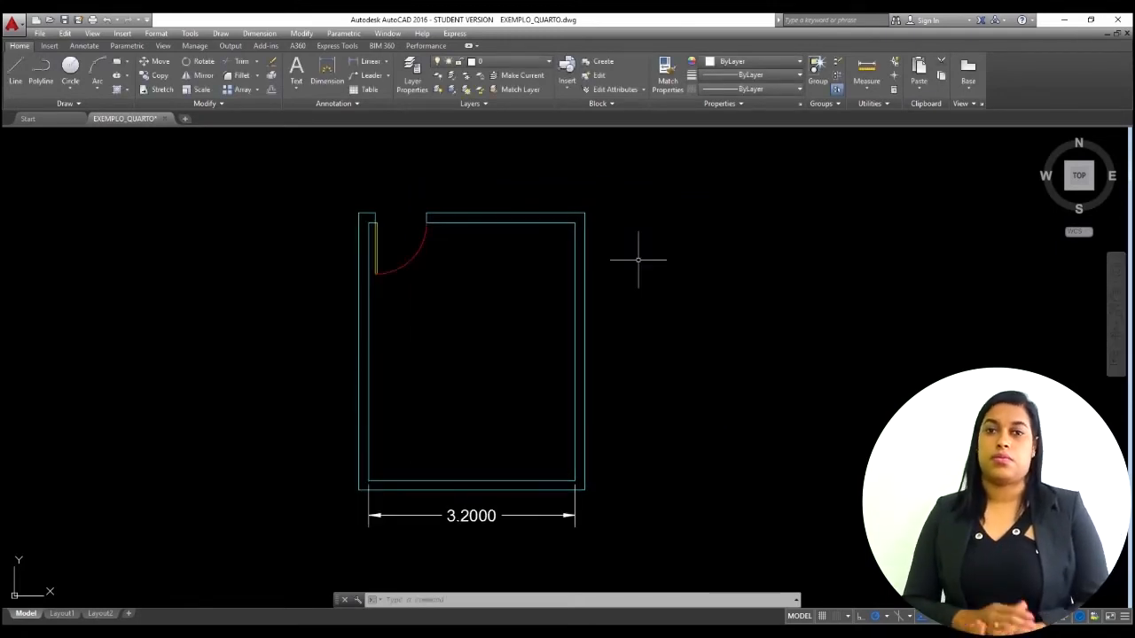
# Step: Dimension the inner face of the room's right wall with the Info_design style, placing the dimension line outside the room
pyautogui.click(347, 103)
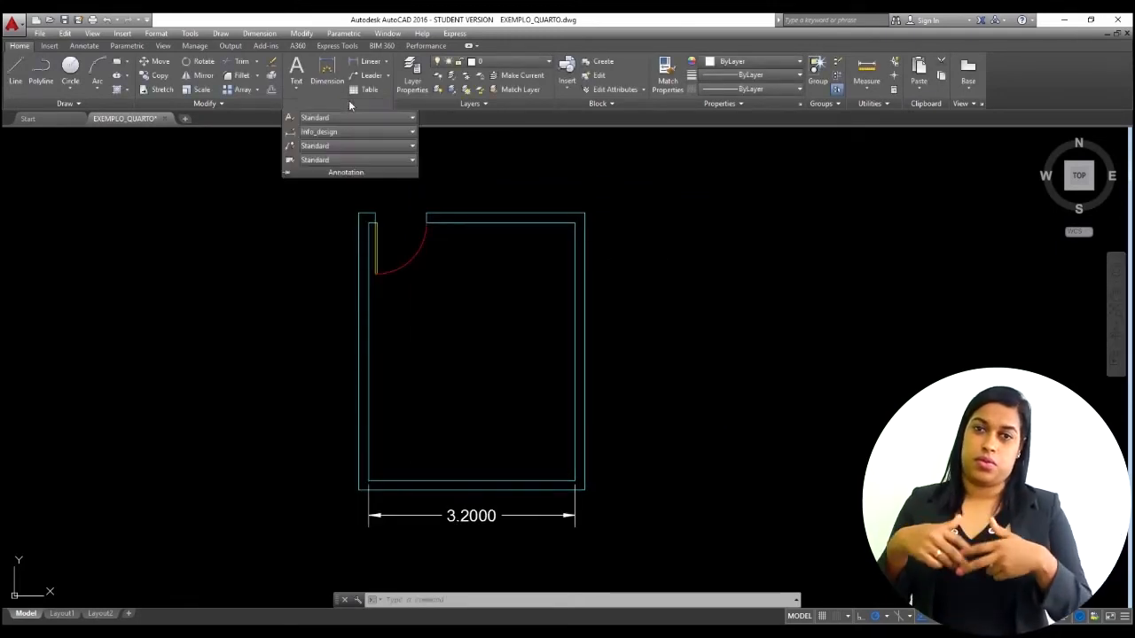
pyautogui.click(313, 133)
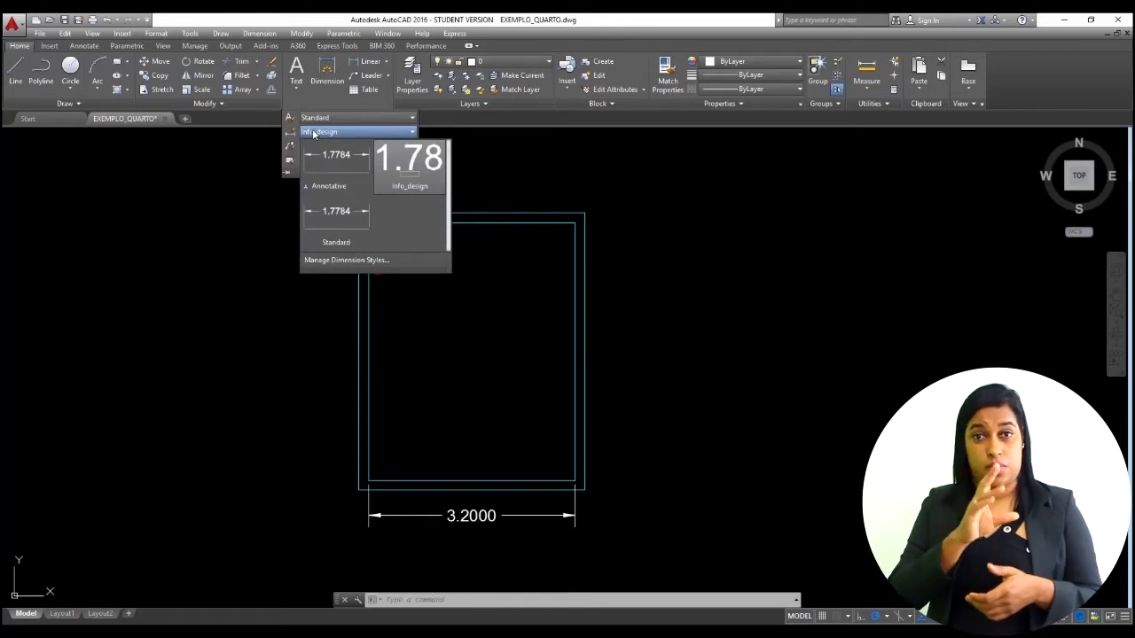
pyautogui.click(313, 133)
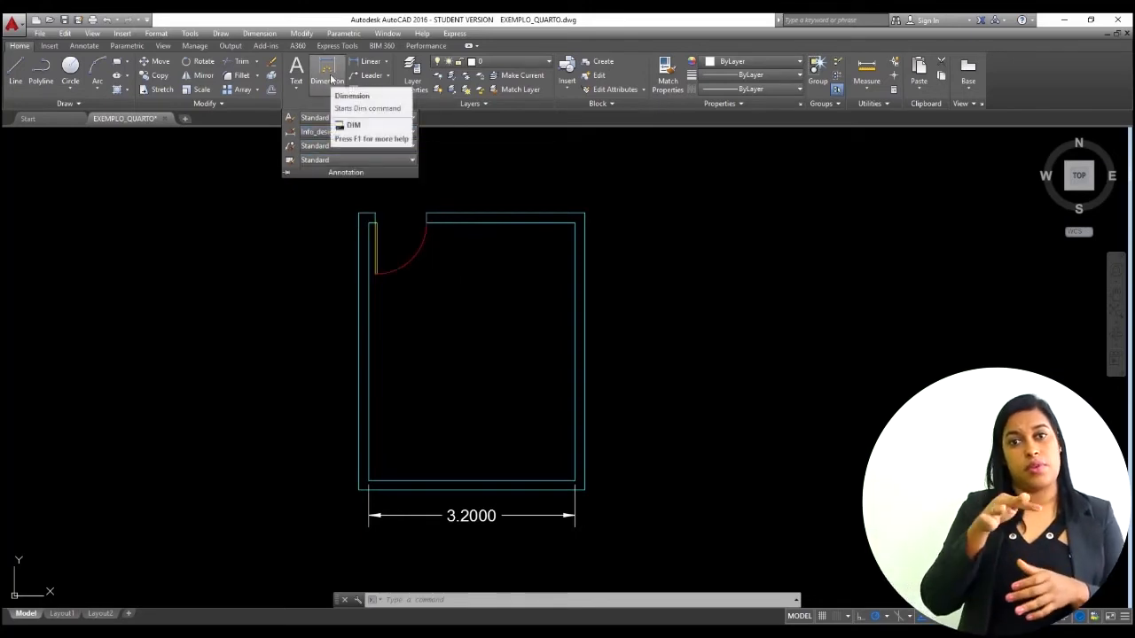
pyautogui.click(330, 76)
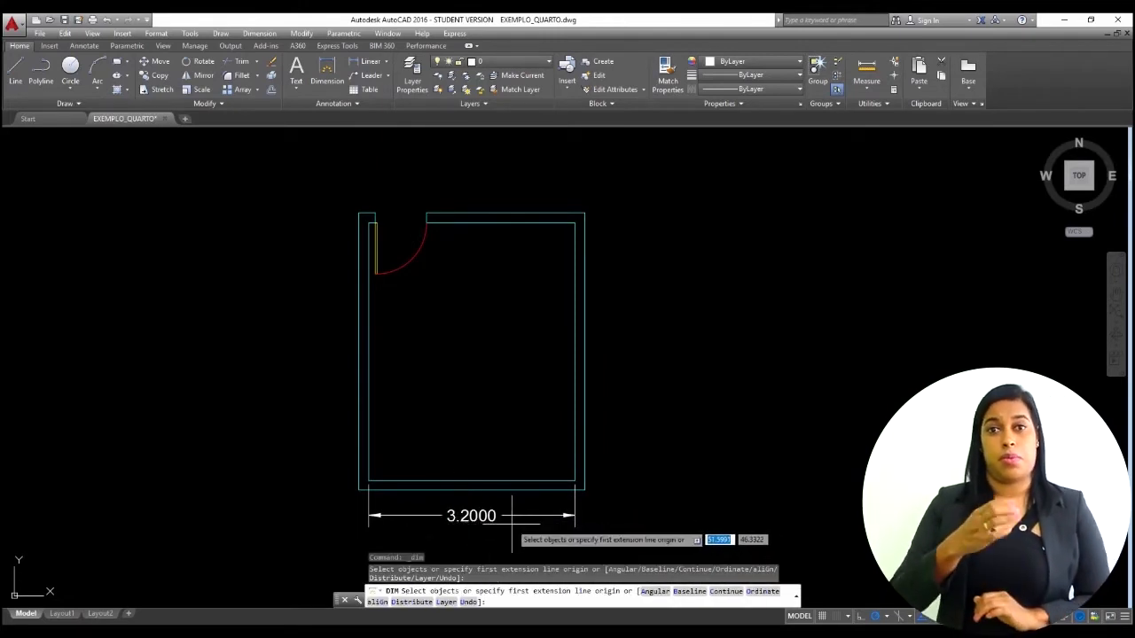
pyautogui.click(578, 222)
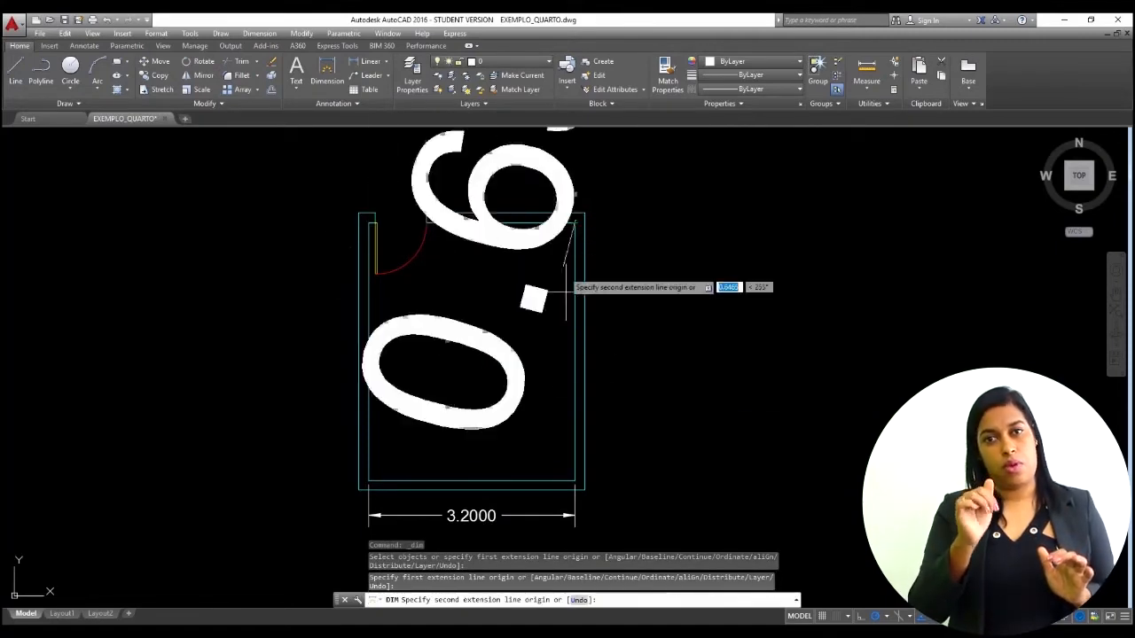
pyautogui.click(578, 481)
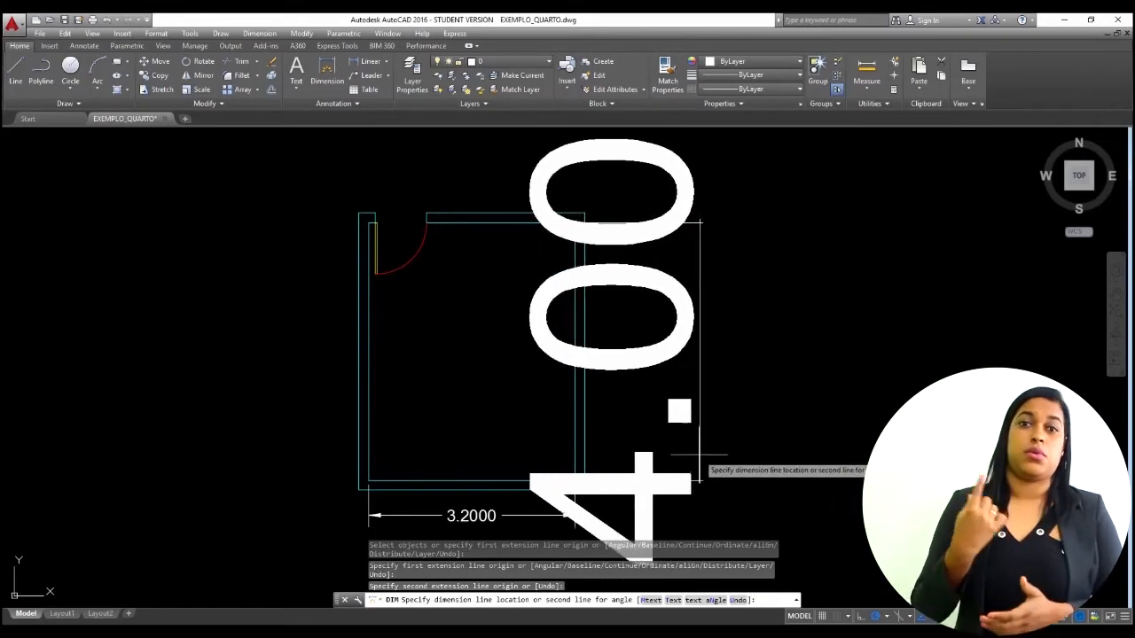
pyautogui.click(700, 458)
pyautogui.scroll(-2, 658, 397)
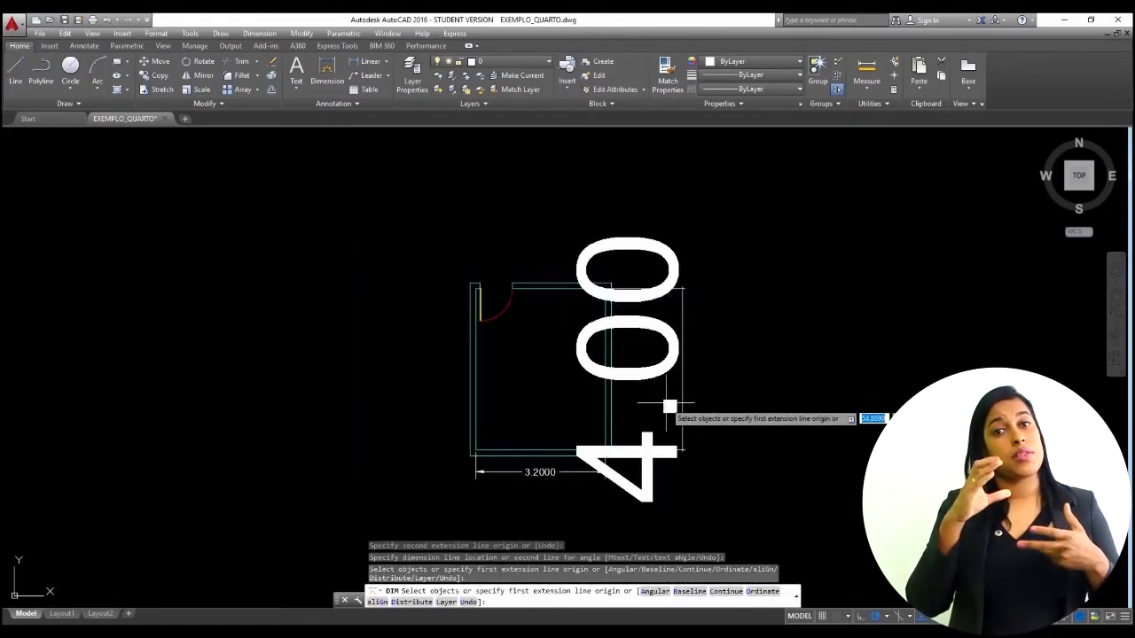
pyautogui.scroll(2, 612, 395)
pyautogui.scroll(-2, 599, 395)
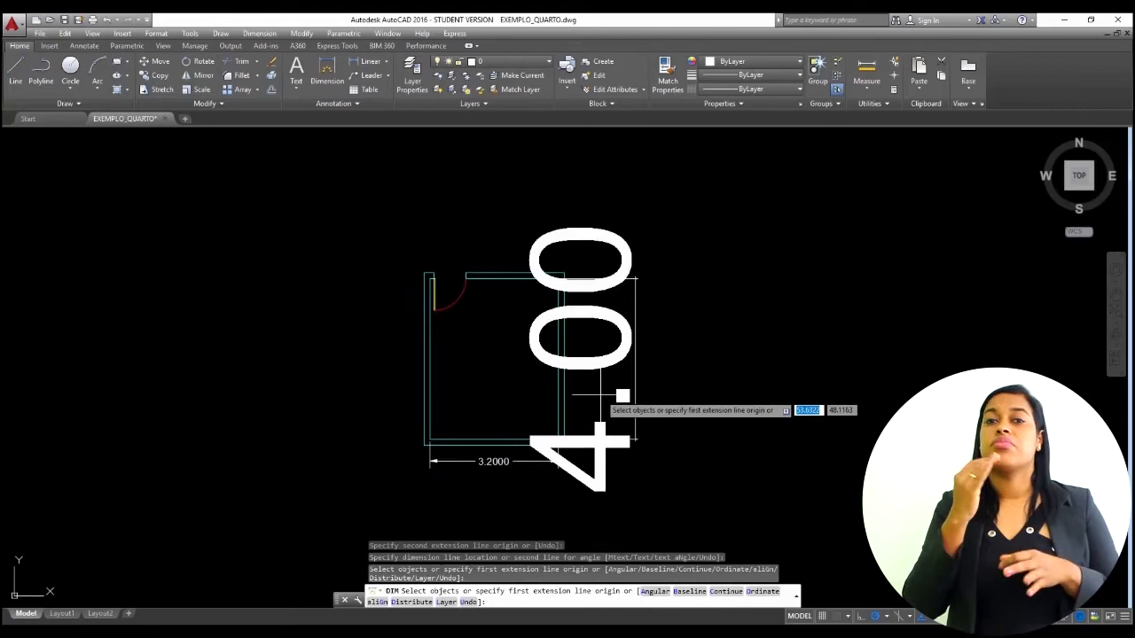
pyautogui.press('Escape')
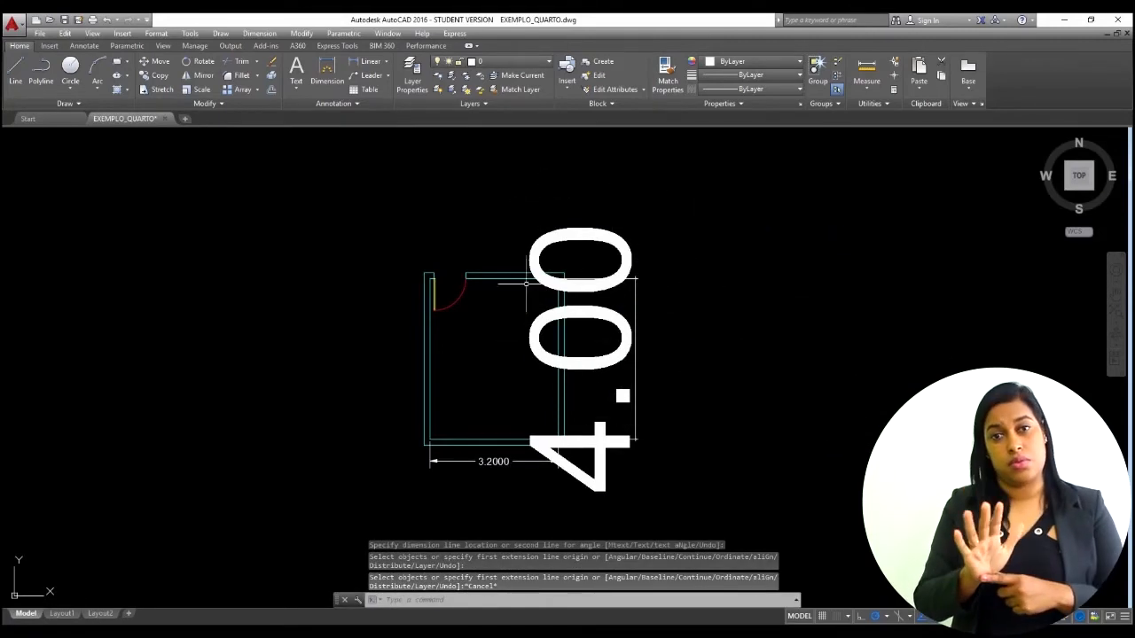
# Step: Modify the Info_design dimension style to use a text height of 0.2
pyautogui.click(361, 105)
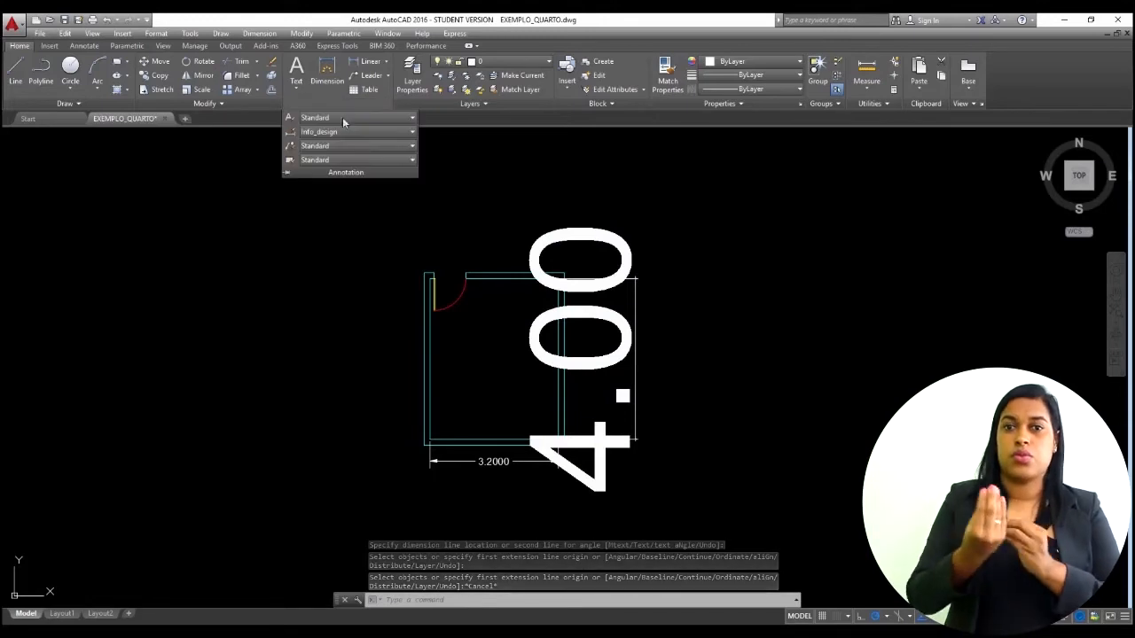
pyautogui.click(321, 132)
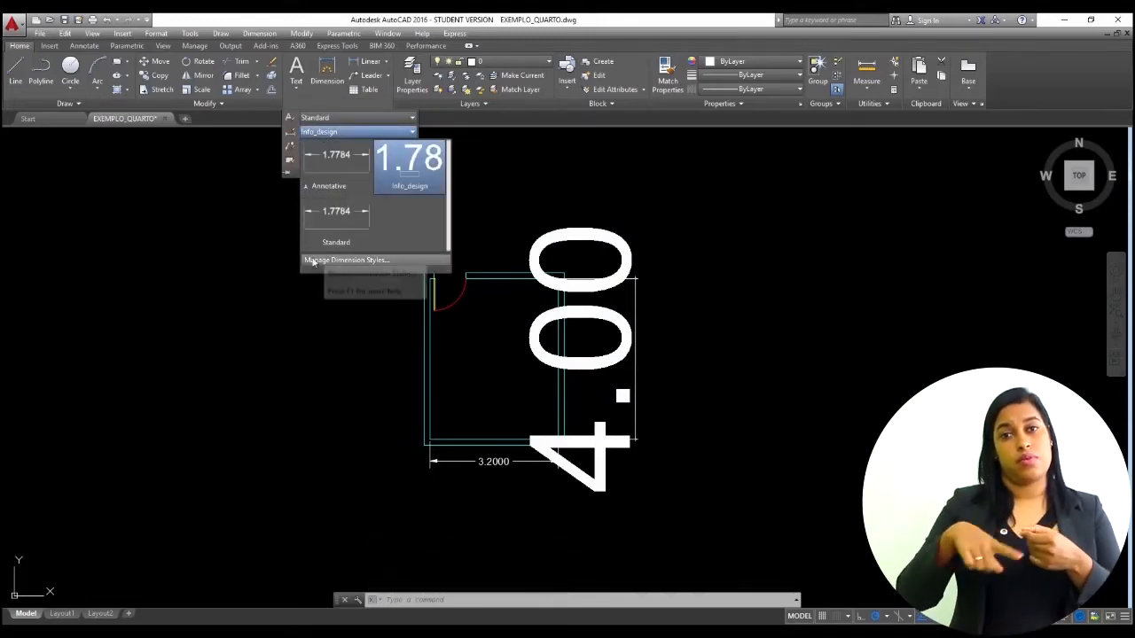
pyautogui.click(396, 261)
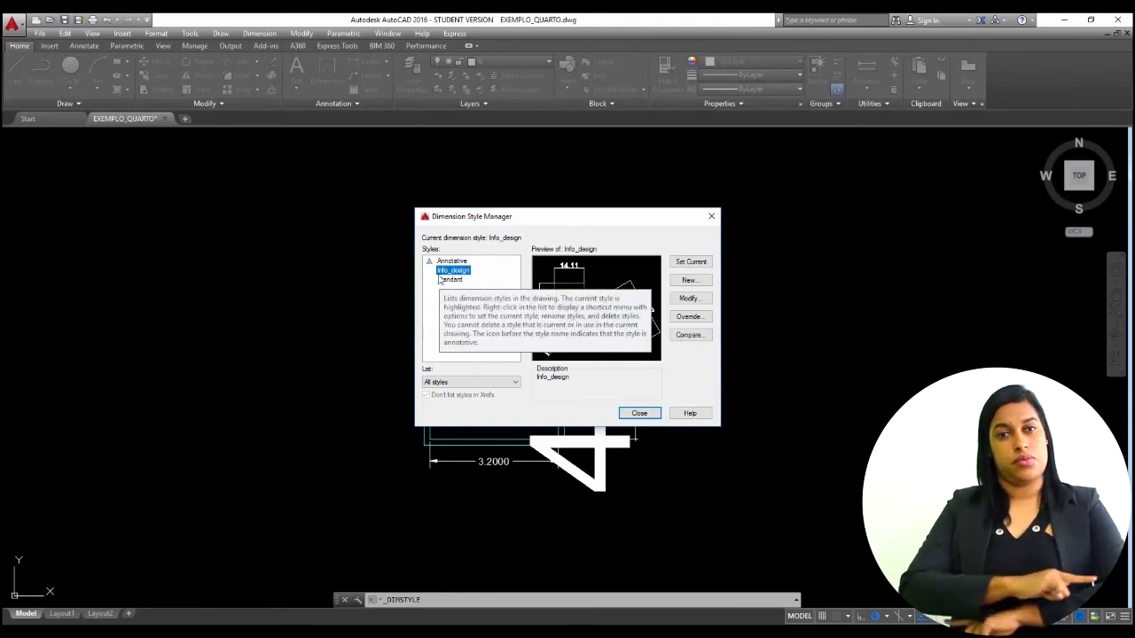
pyautogui.click(691, 303)
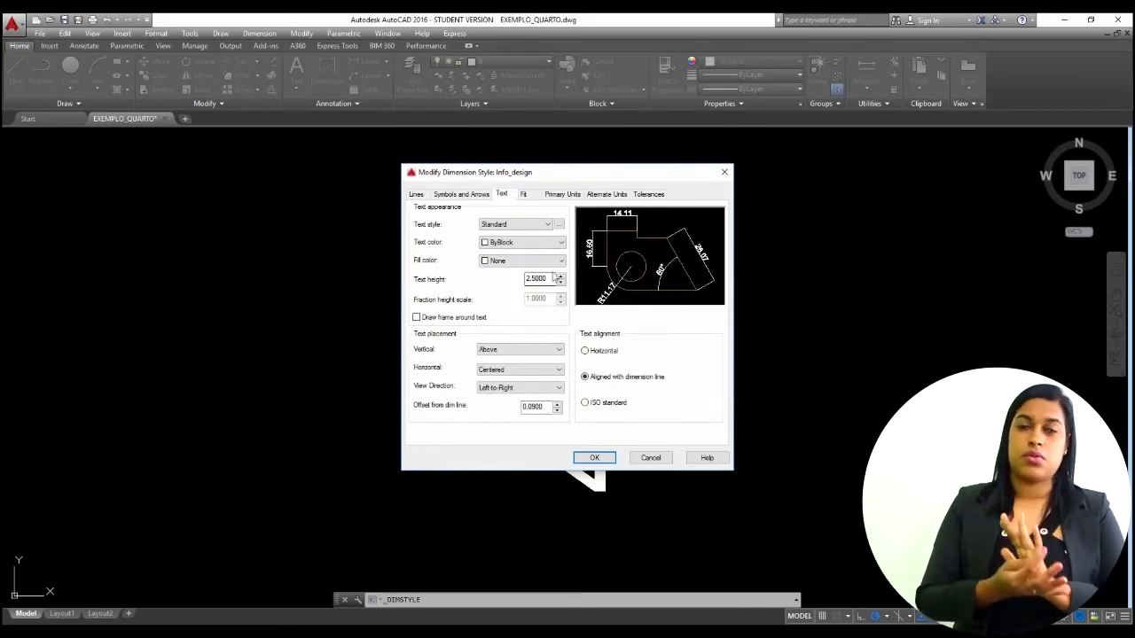
pyautogui.doubleClick(548, 281)
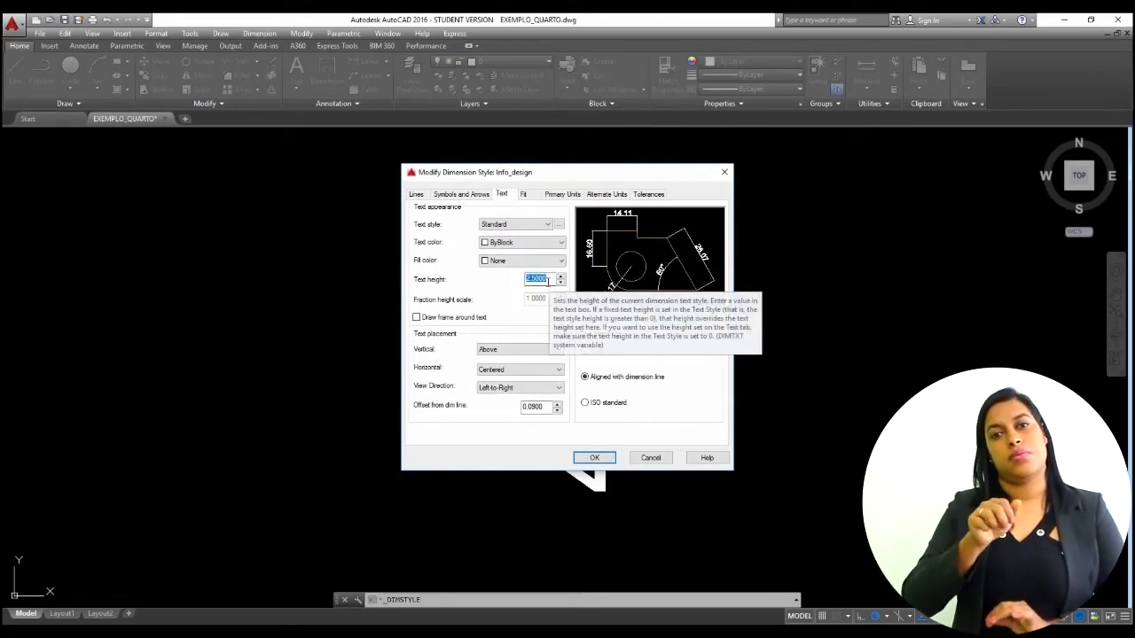
pyautogui.write('0.2')
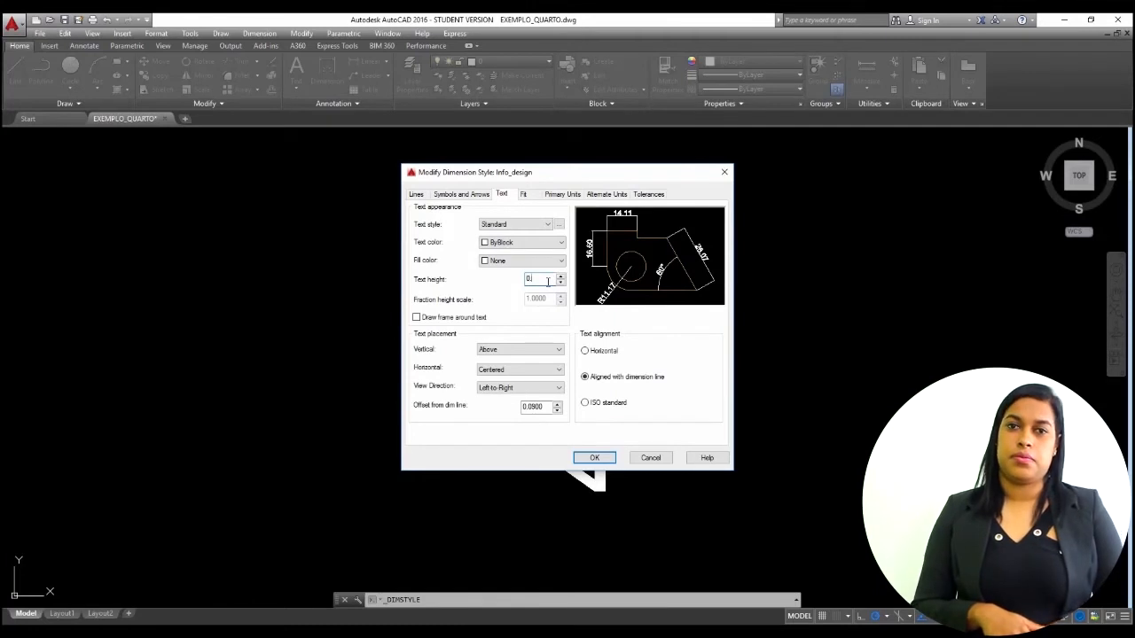
# Step: Reduce the arrow size of the Info_design dimension style, save the style and close the style manager
pyautogui.click(457, 195)
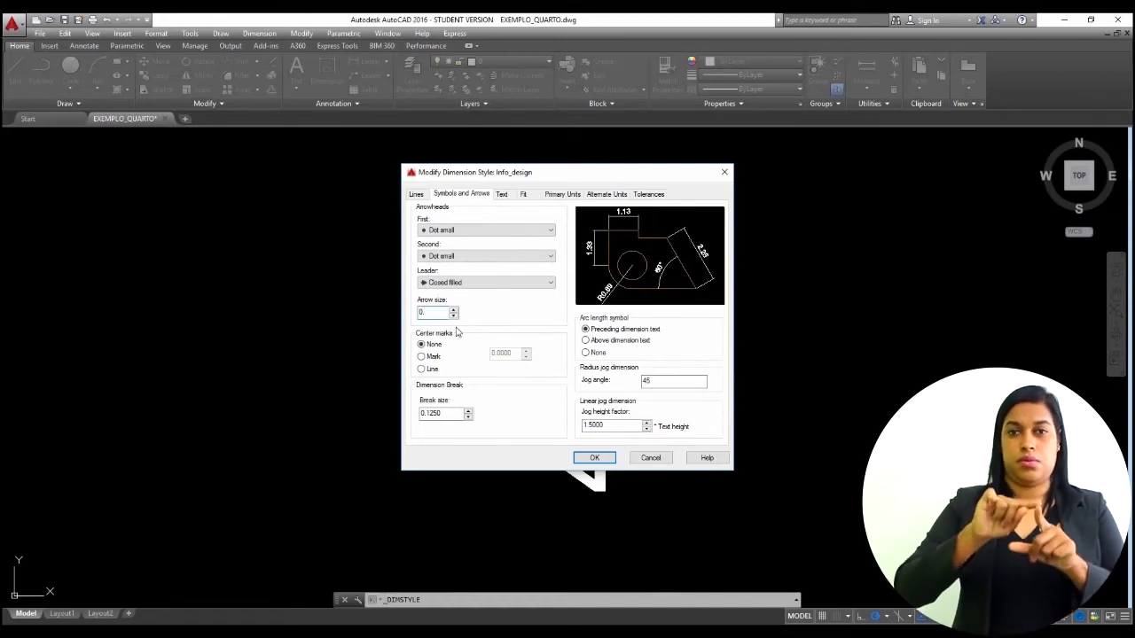
pyautogui.click(595, 459)
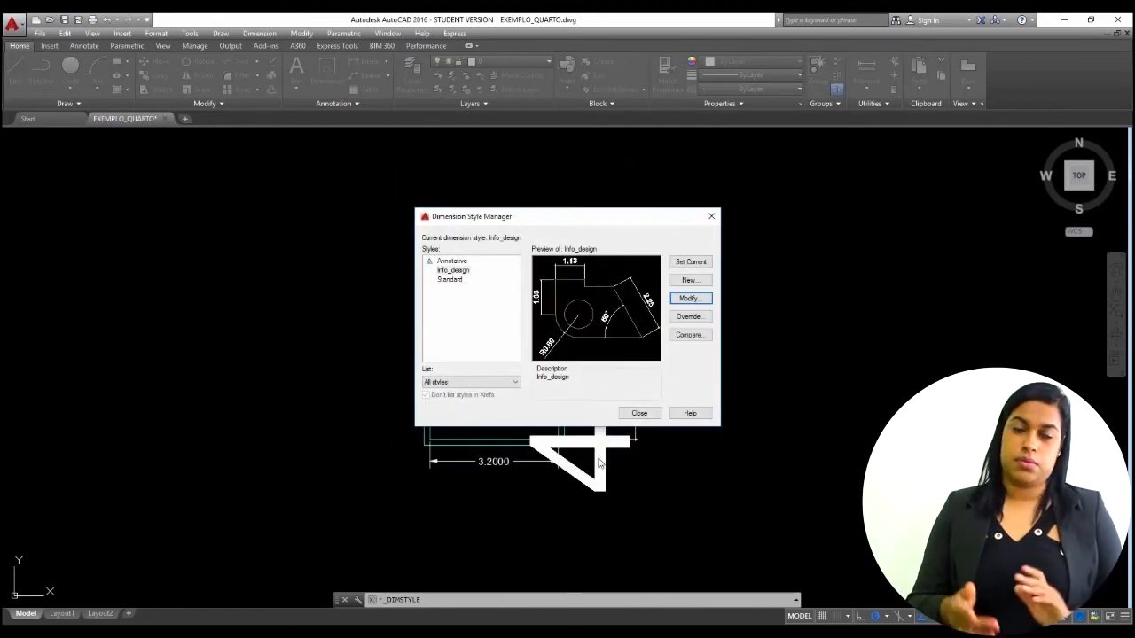
pyautogui.click(646, 420)
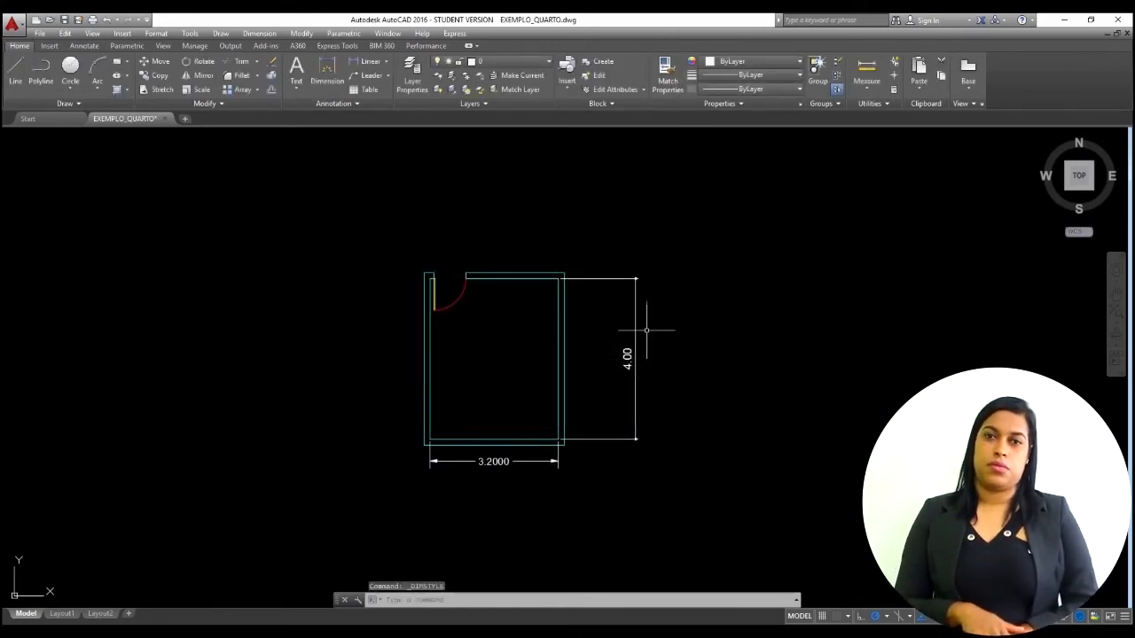
# Step: Stretch the vertical 4.00 dimension so its dimension line sits closer to the room's right wall
pyautogui.scroll(4, 635, 284)
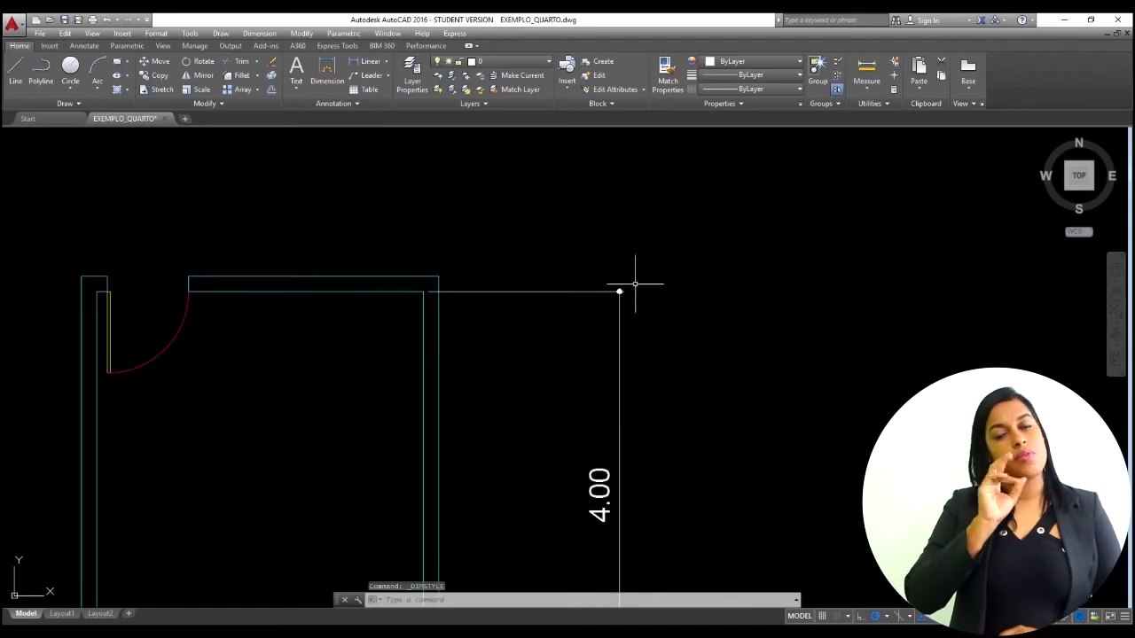
pyautogui.scroll(-2, 547, 303)
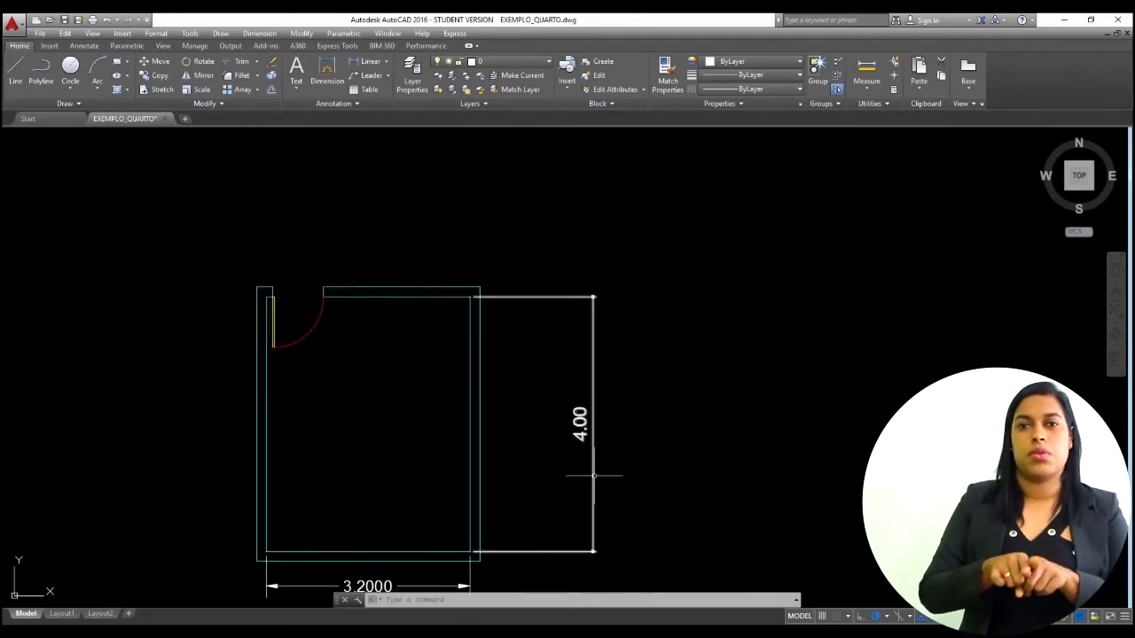
pyautogui.click(594, 324)
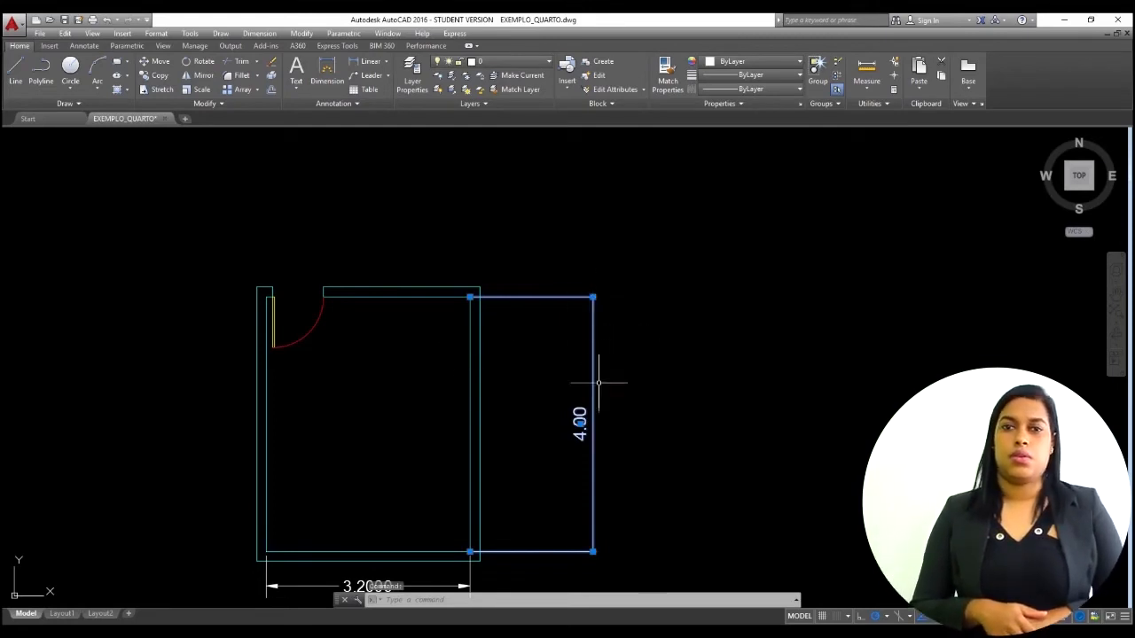
pyautogui.moveTo(440, 400); pyautogui.dragTo(499, 363, button='middle')
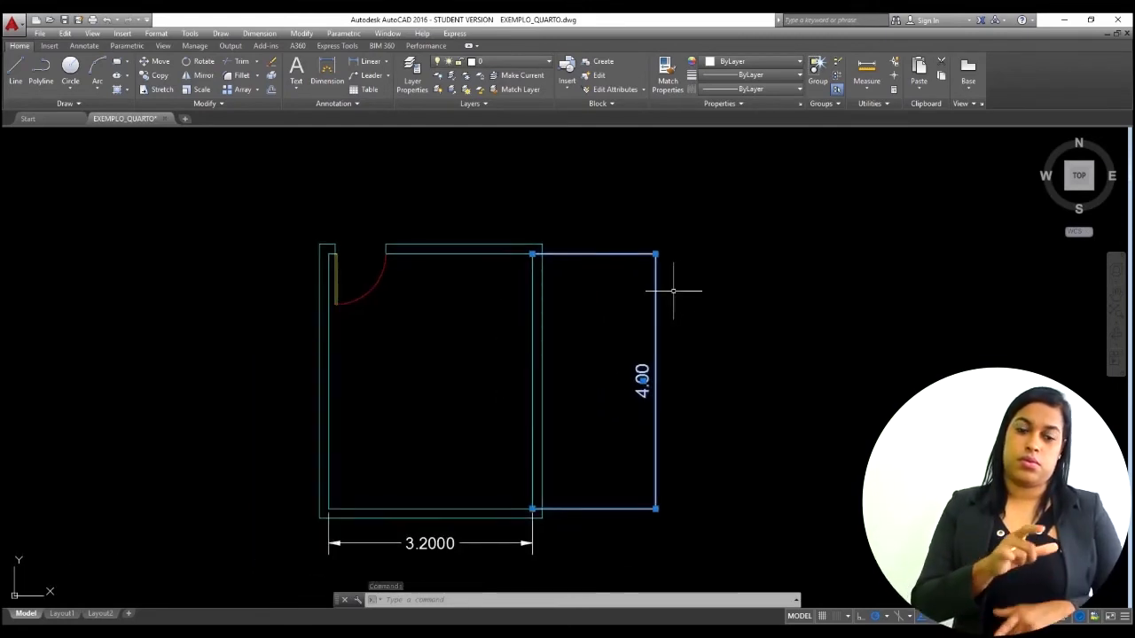
pyautogui.click(655, 254)
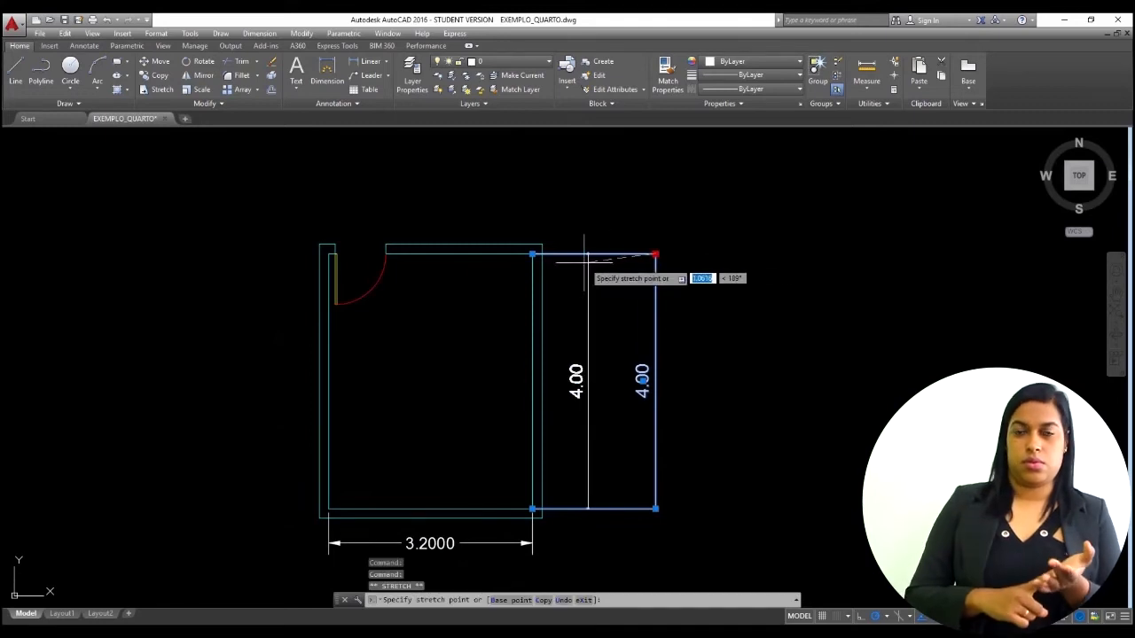
pyautogui.click(570, 255)
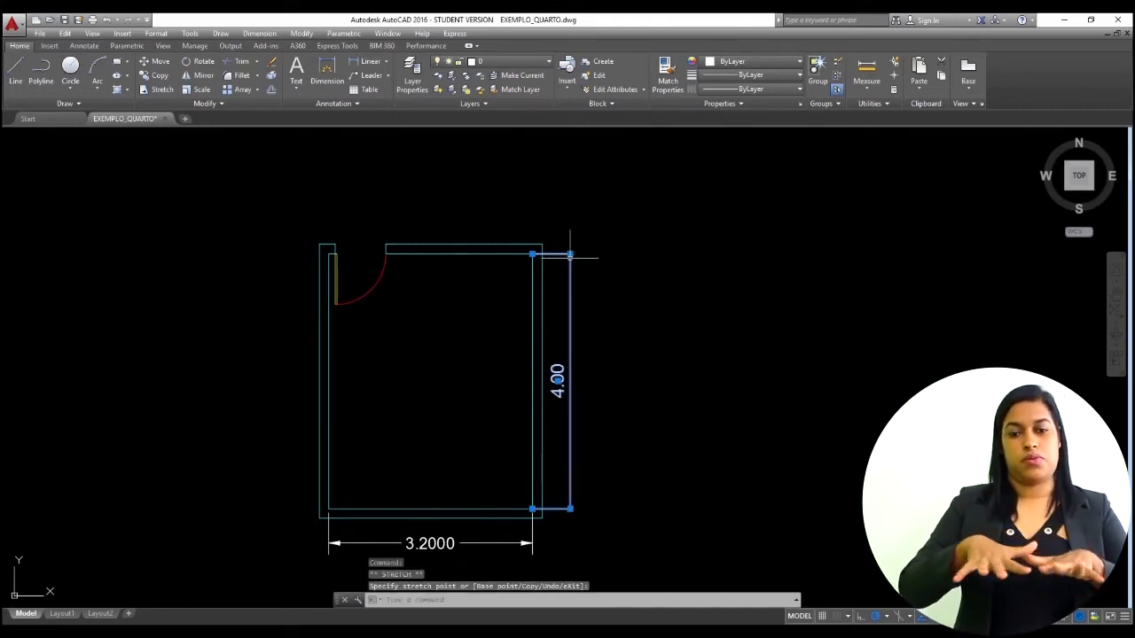
pyautogui.click(569, 508)
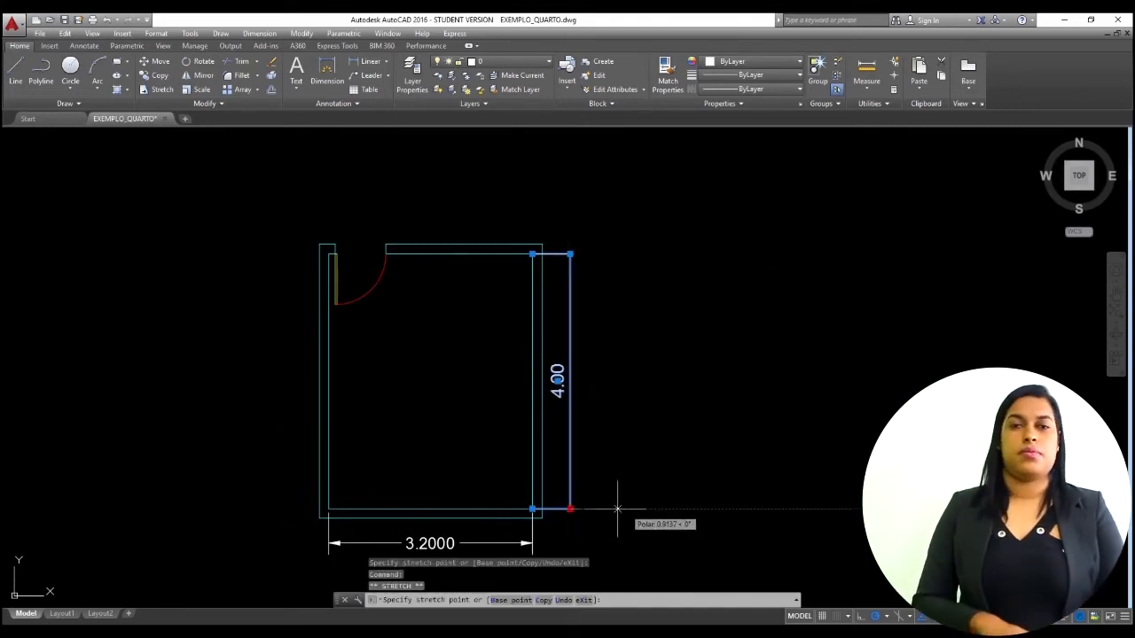
pyautogui.click(569, 509)
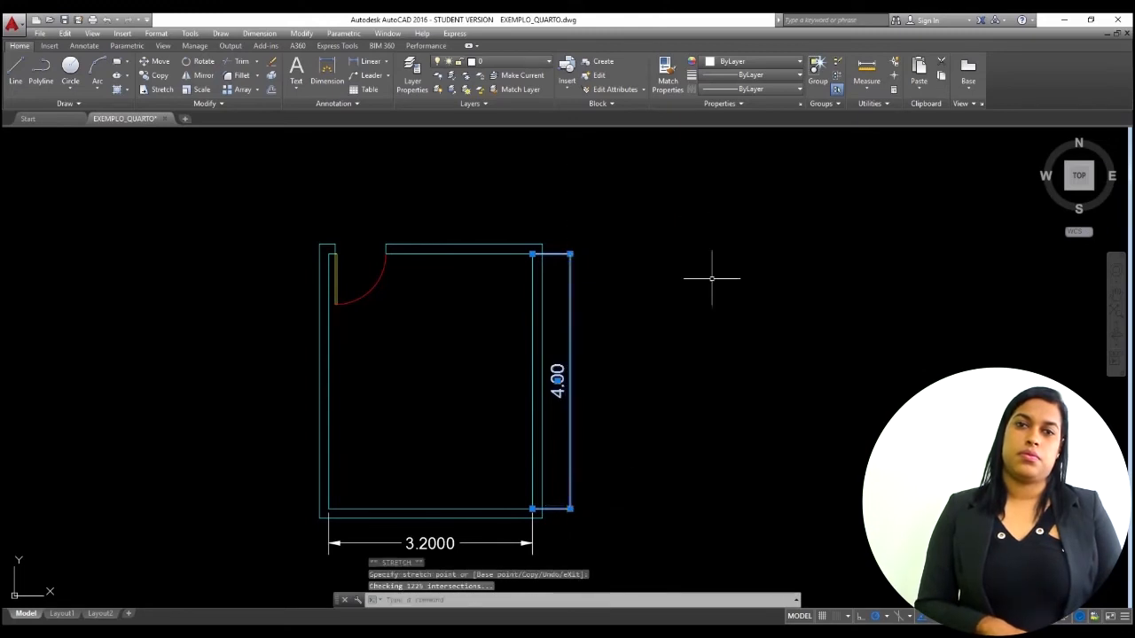
# Step: Dimension the top wall from the door opening's right edge to the inner right corner, placing the dimension line above the wall
pyautogui.click(328, 76)
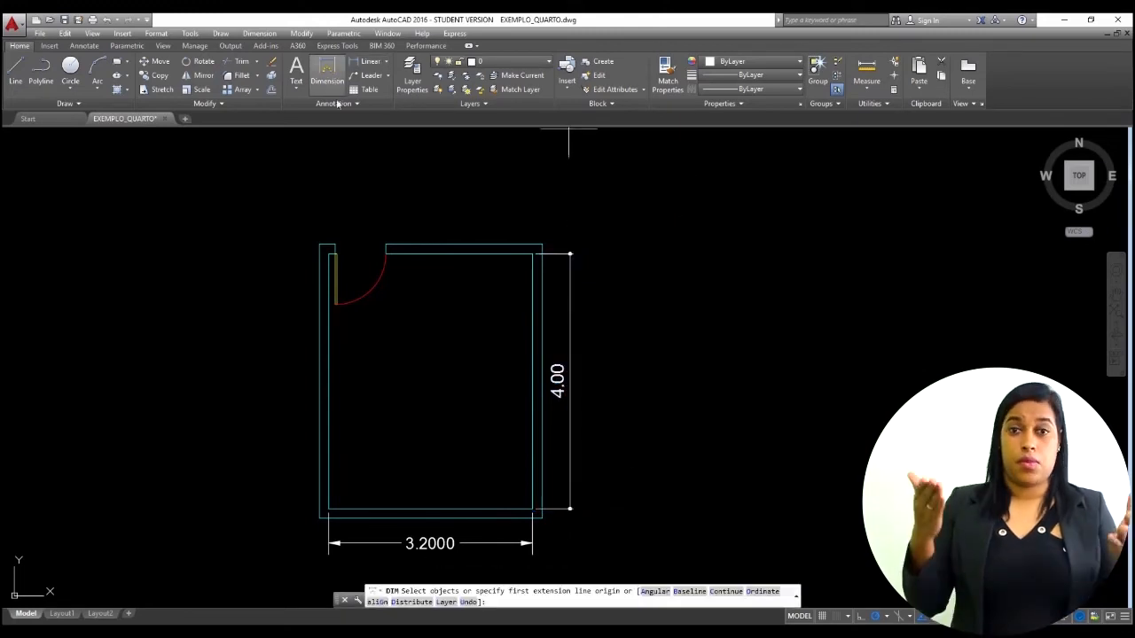
pyautogui.click(388, 245)
pyautogui.click(387, 246)
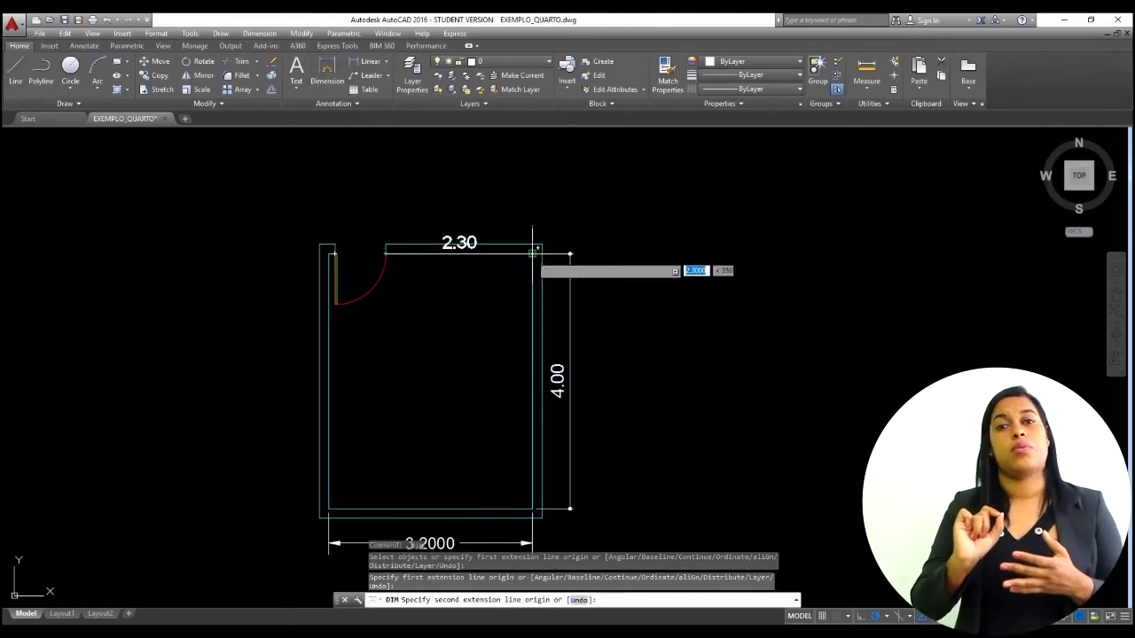
pyautogui.click(533, 255)
pyautogui.click(536, 228)
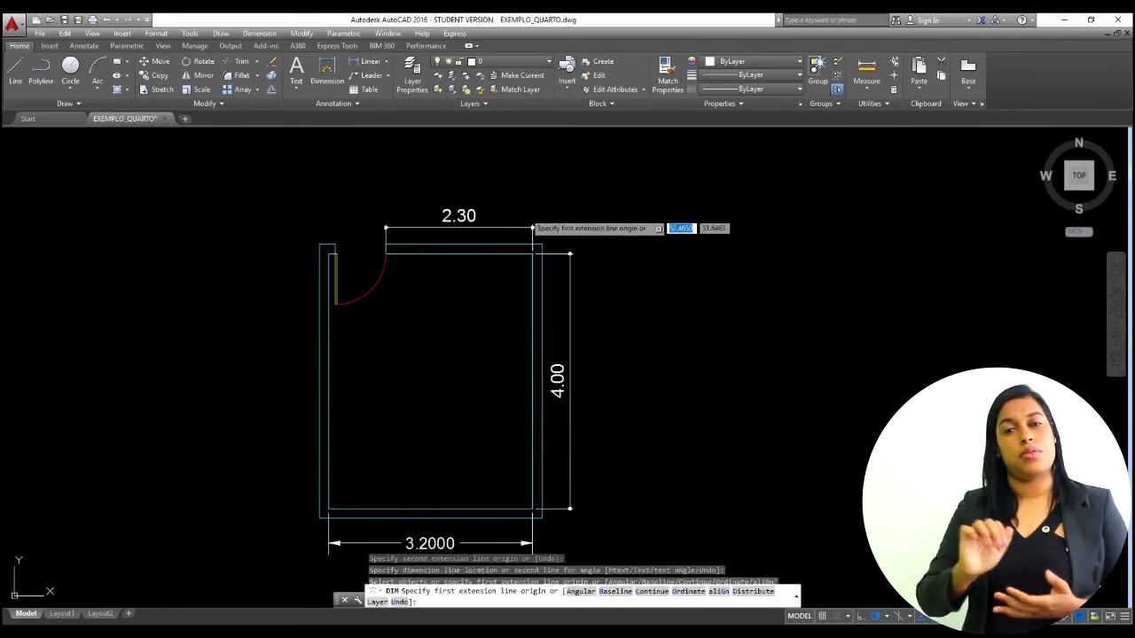
# Step: Dimension the door opening's width, aligning its dimension line with the adjacent top wall dimension, and finish dimensioning
pyautogui.click(336, 79)
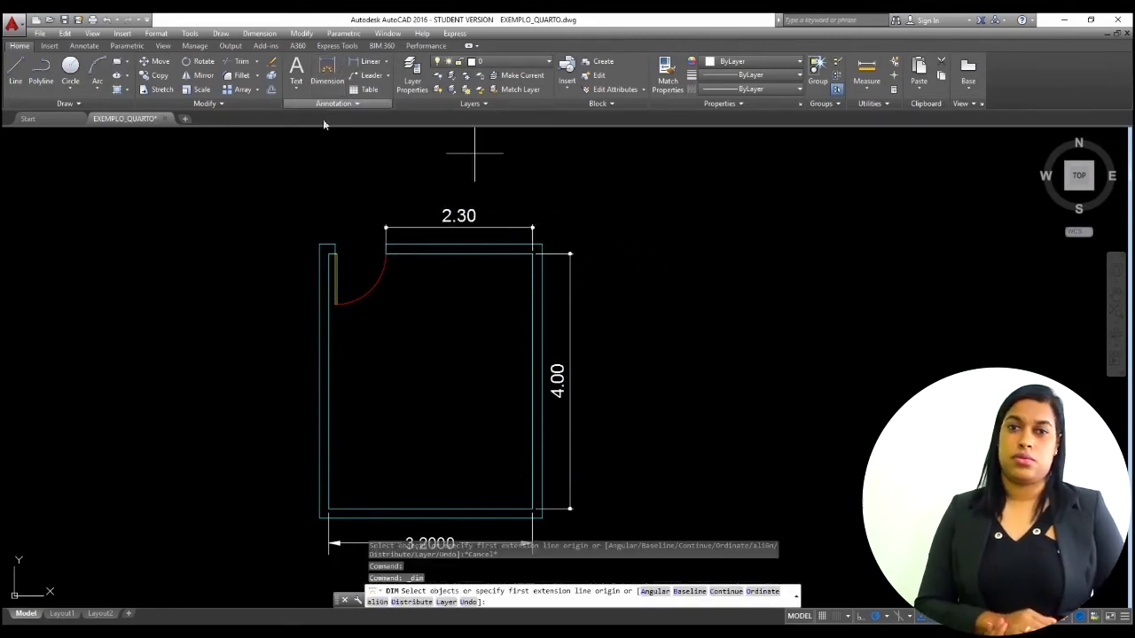
pyautogui.click(386, 255)
pyautogui.scroll(4, 321, 256)
pyautogui.click(366, 250)
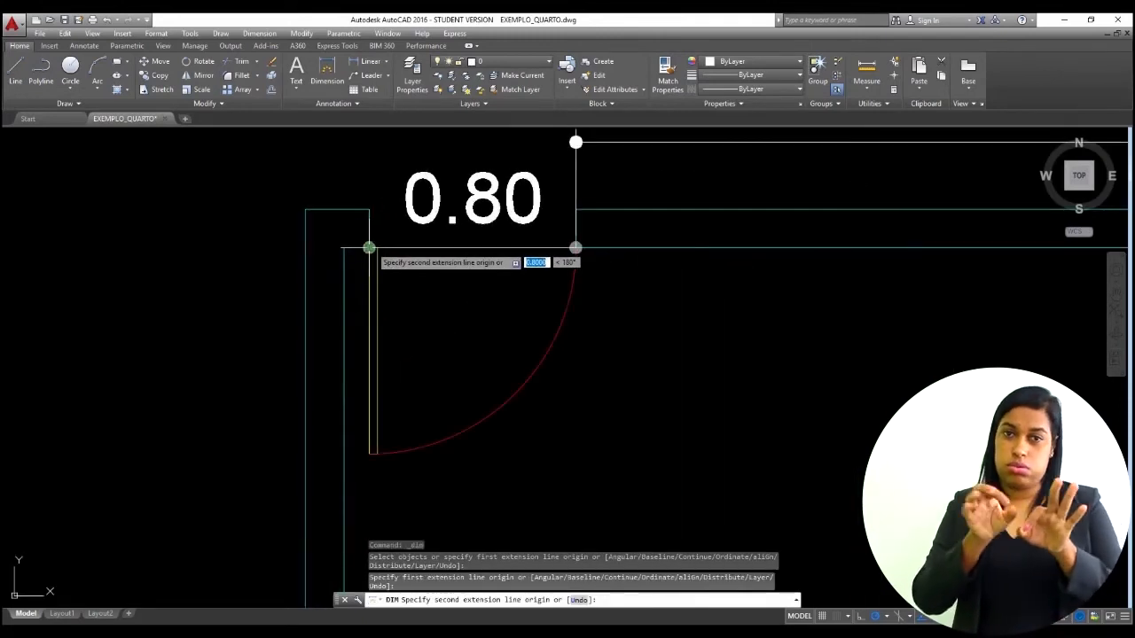
pyautogui.scroll(-4, 381, 232)
pyautogui.scroll(4, 458, 195)
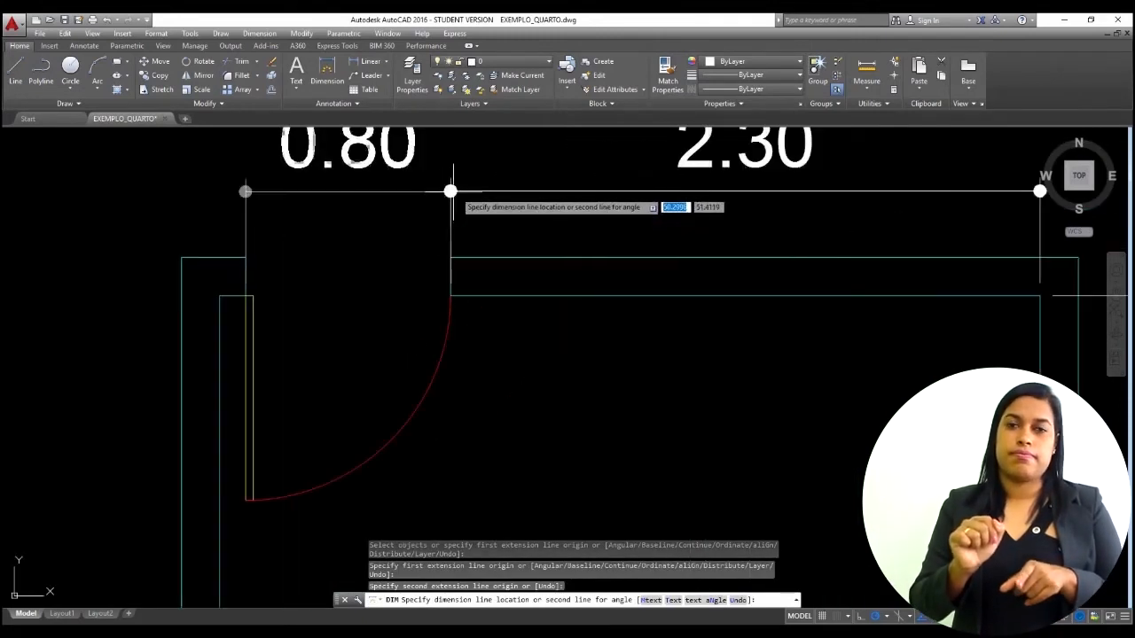
pyautogui.scroll(4, 451, 189)
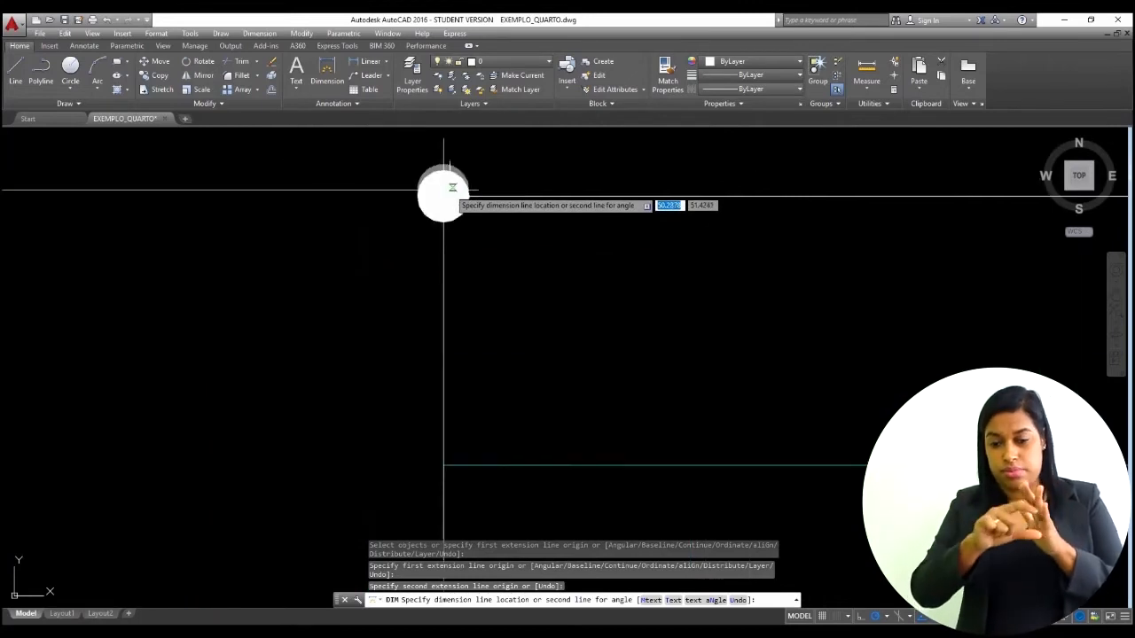
pyautogui.scroll(-6, 442, 196)
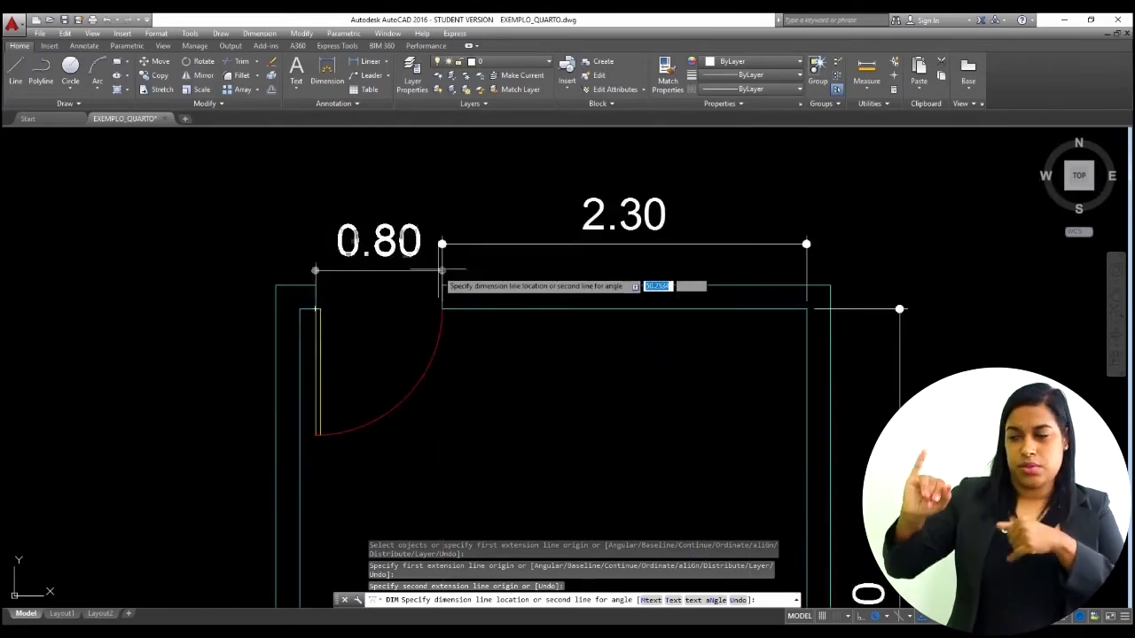
pyautogui.scroll(6, 429, 247)
pyautogui.click(426, 247)
pyautogui.scroll(-8, 440, 288)
pyautogui.moveTo(448, 328); pyautogui.dragTo(418, 218, button='middle')
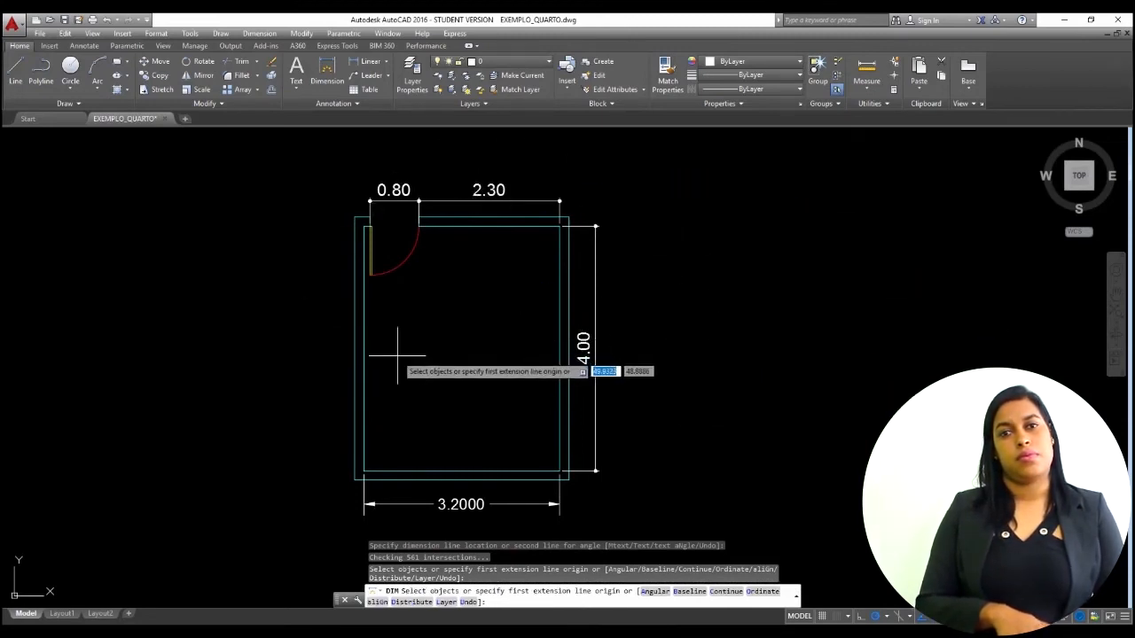
pyautogui.press('Escape')
pyautogui.click(561, 176)
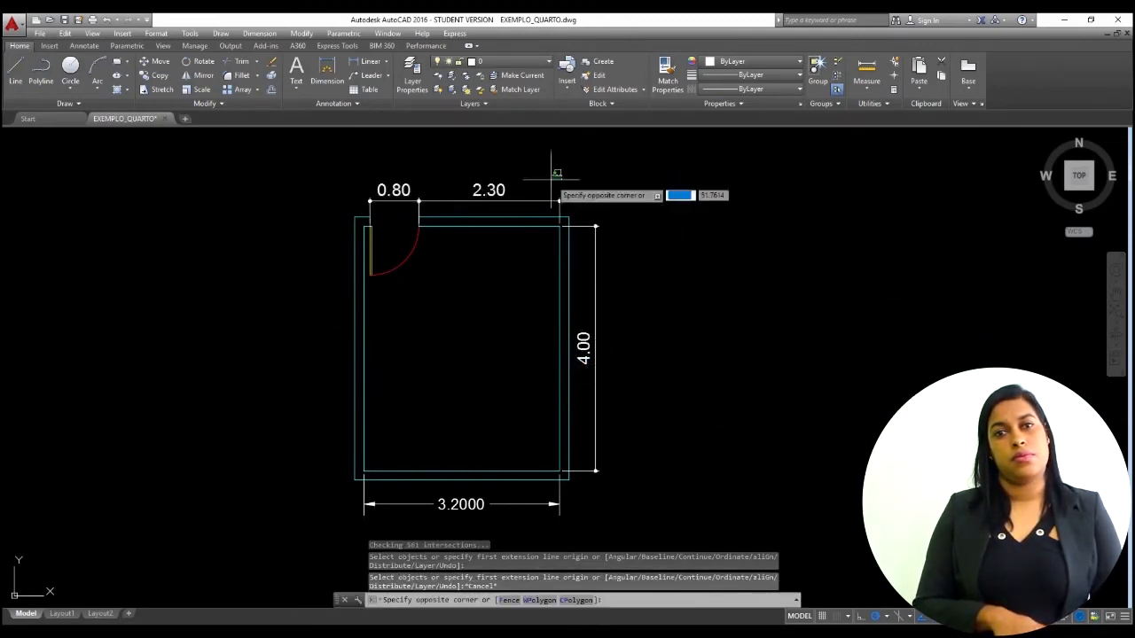
pyautogui.click(376, 202)
pyautogui.click(619, 275)
pyautogui.click(583, 355)
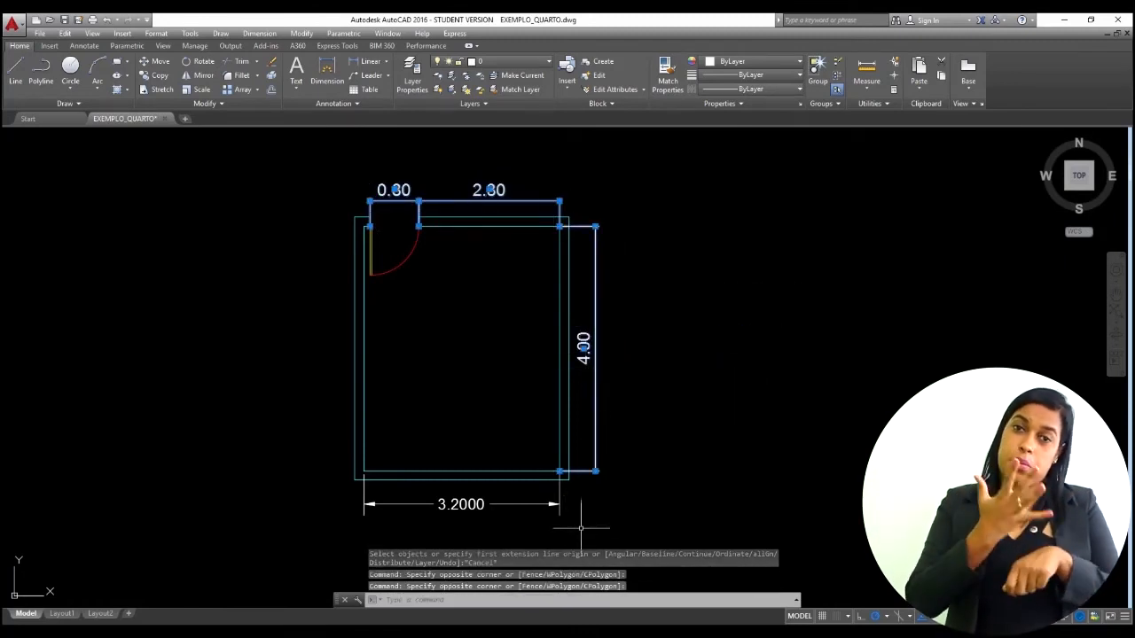
pyautogui.press('Escape')
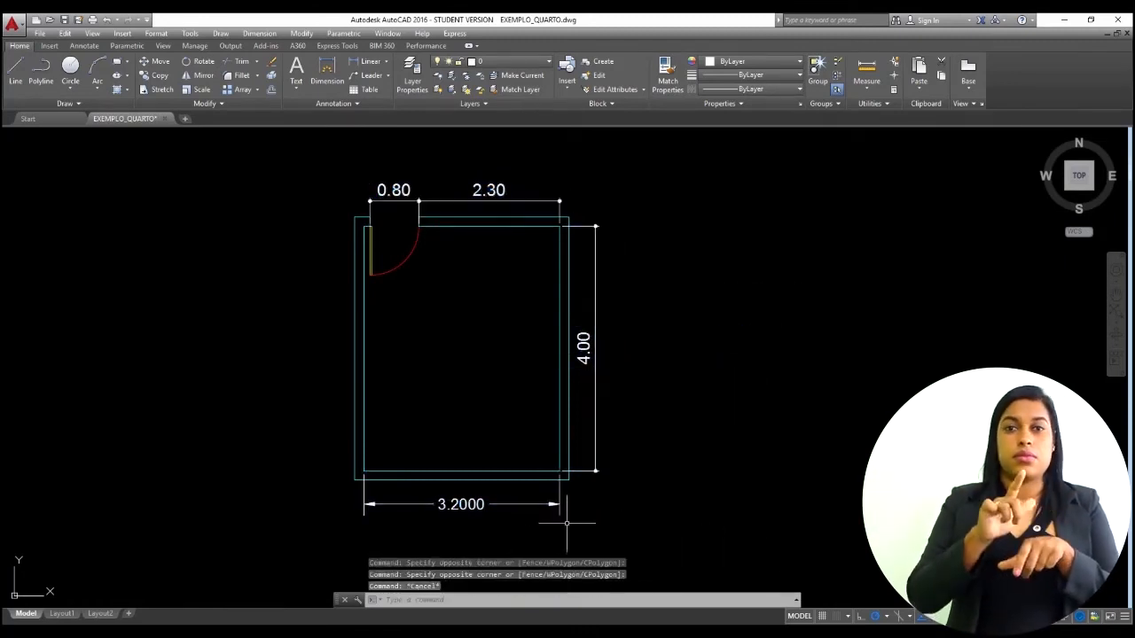
pyautogui.press('Escape')
# Step: Replace the 3.2000 dimension below the room with an Info_design dimension of the bottom wall's inner face, placed outside the room
pyautogui.click(512, 504)
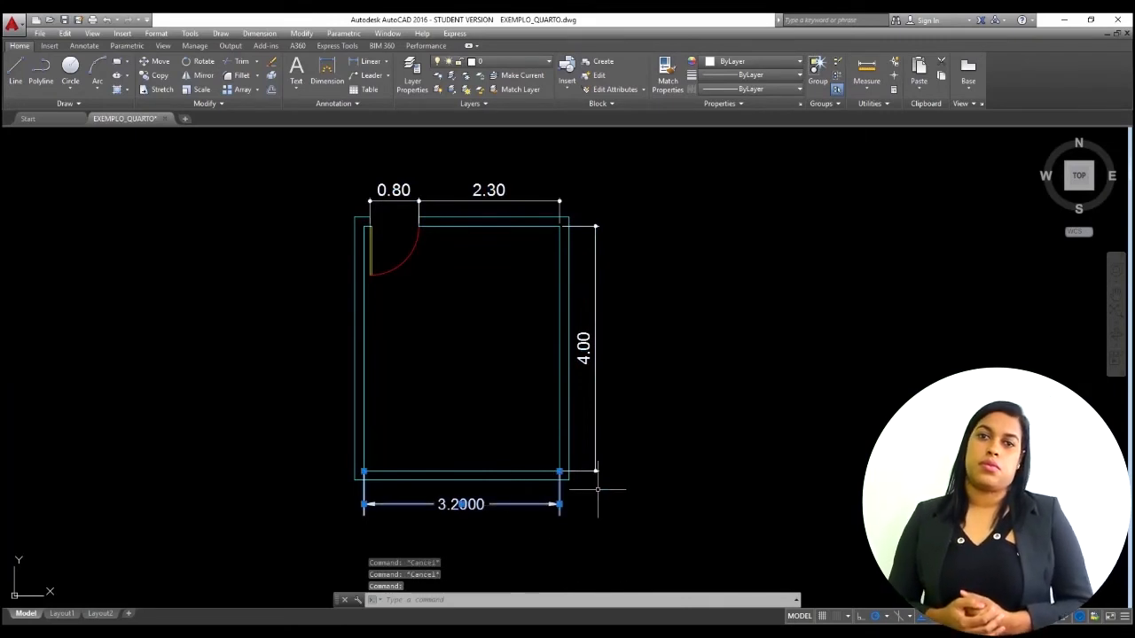
pyautogui.press('Delete')
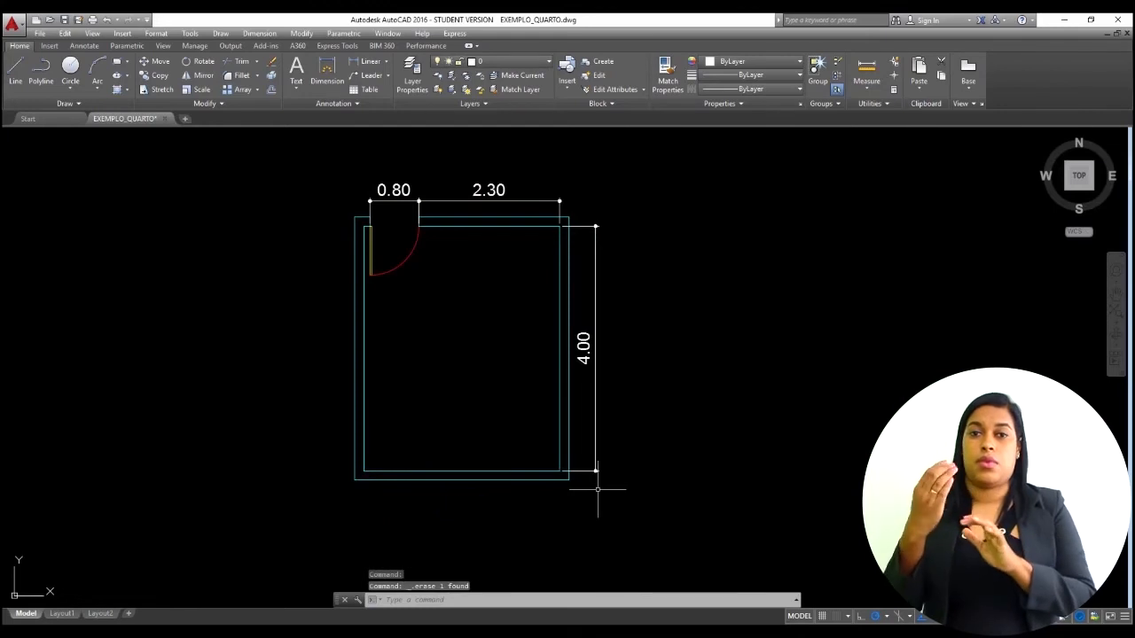
pyautogui.click(328, 71)
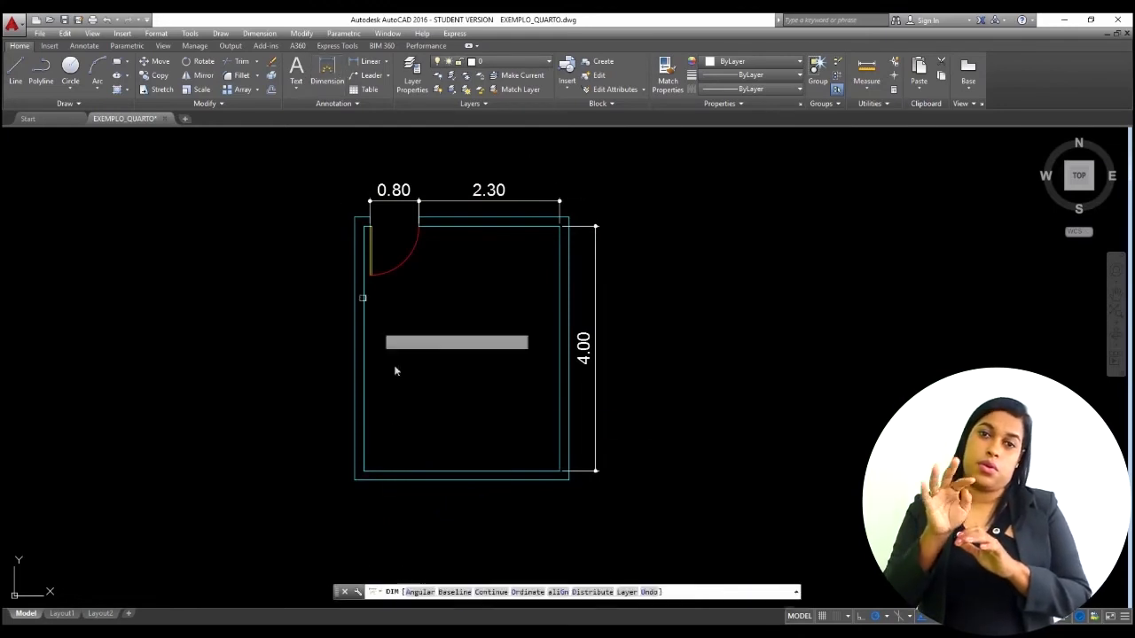
pyautogui.press('Return')
pyautogui.click(364, 470)
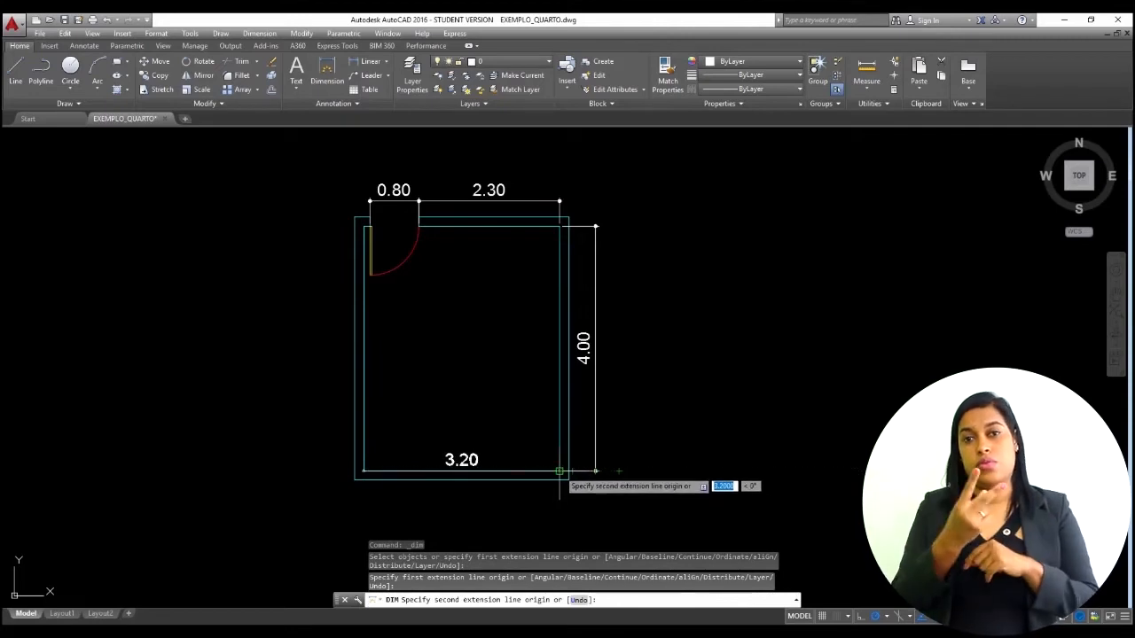
pyautogui.click(559, 471)
pyautogui.click(559, 503)
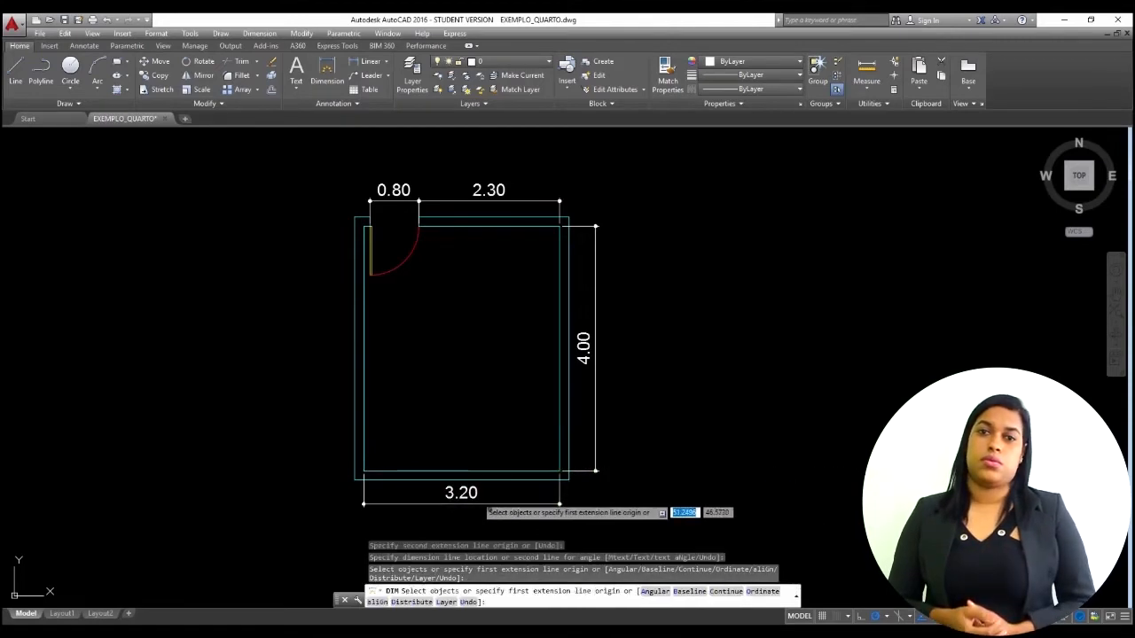
pyautogui.press('Escape')
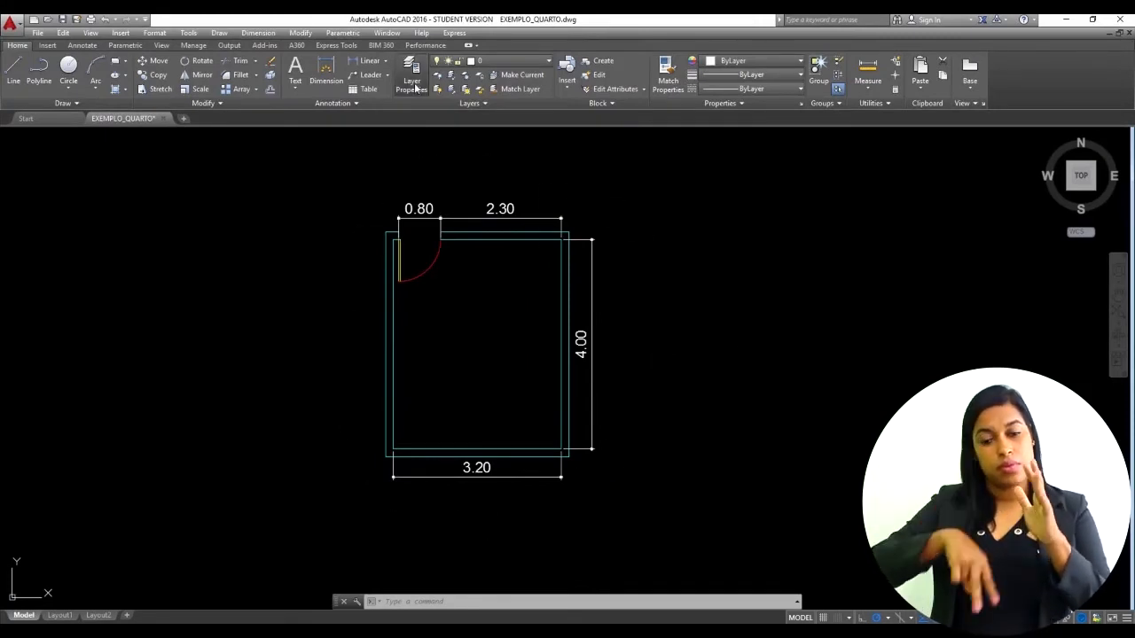
# Step: Create a layer named COTAS with the color red, then close the layer manager
pyautogui.click(413, 82)
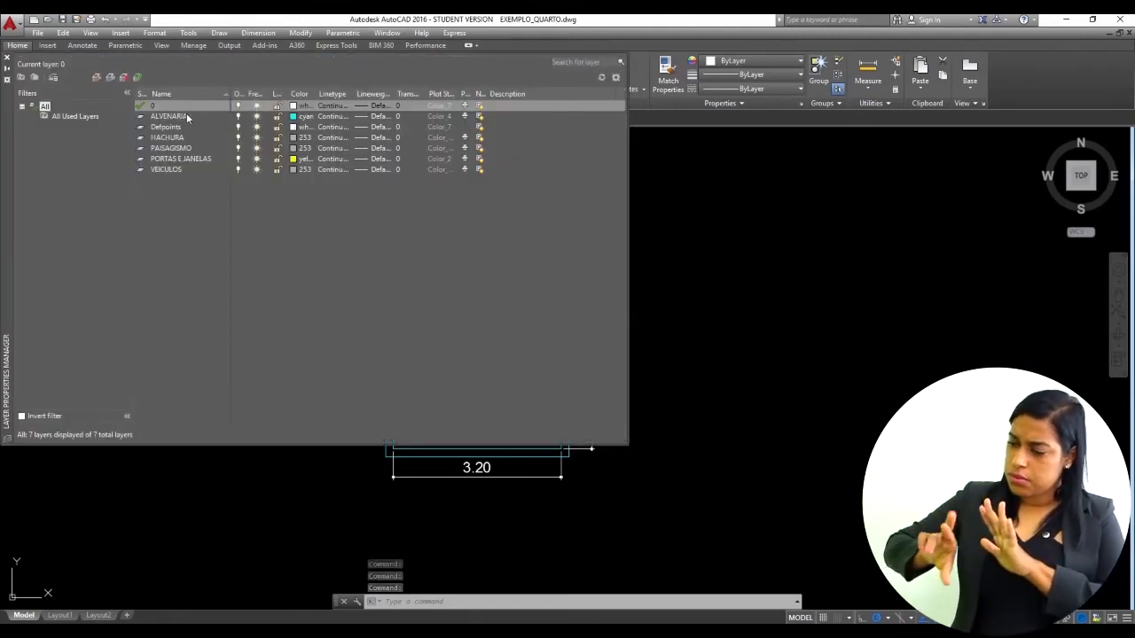
pyautogui.click(97, 78)
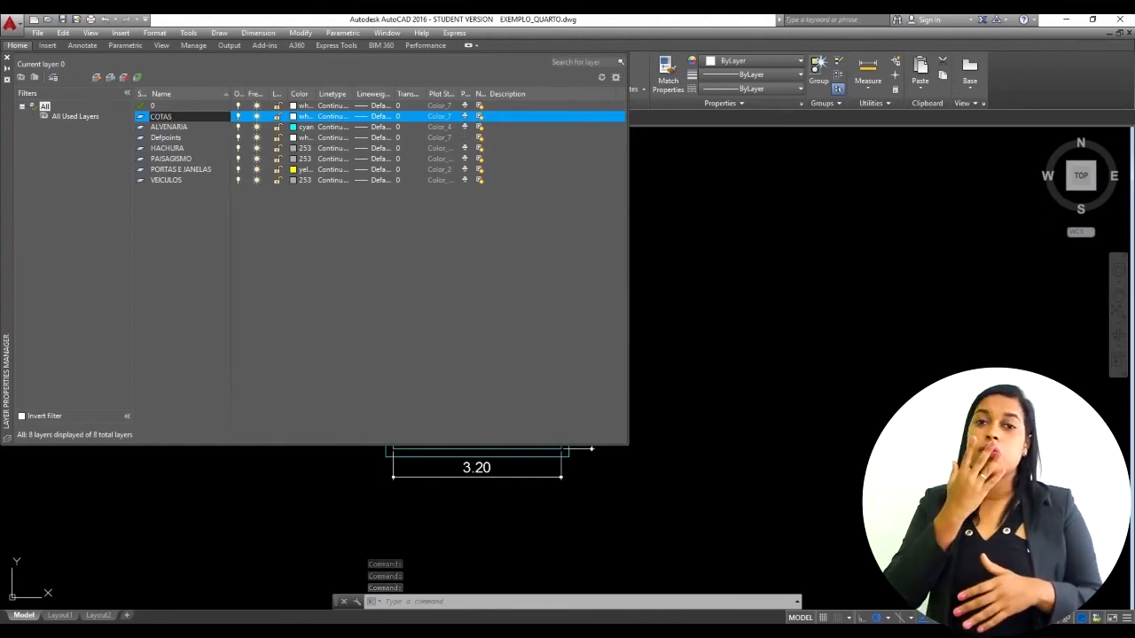
pyautogui.press('Return')
pyautogui.click(297, 117)
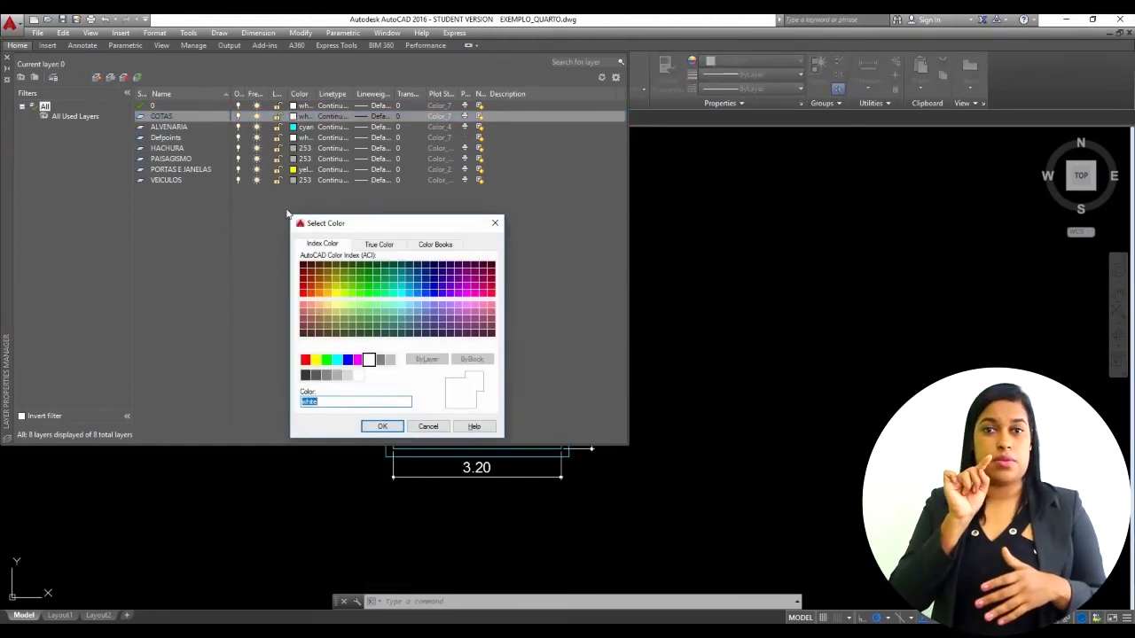
pyautogui.click(306, 360)
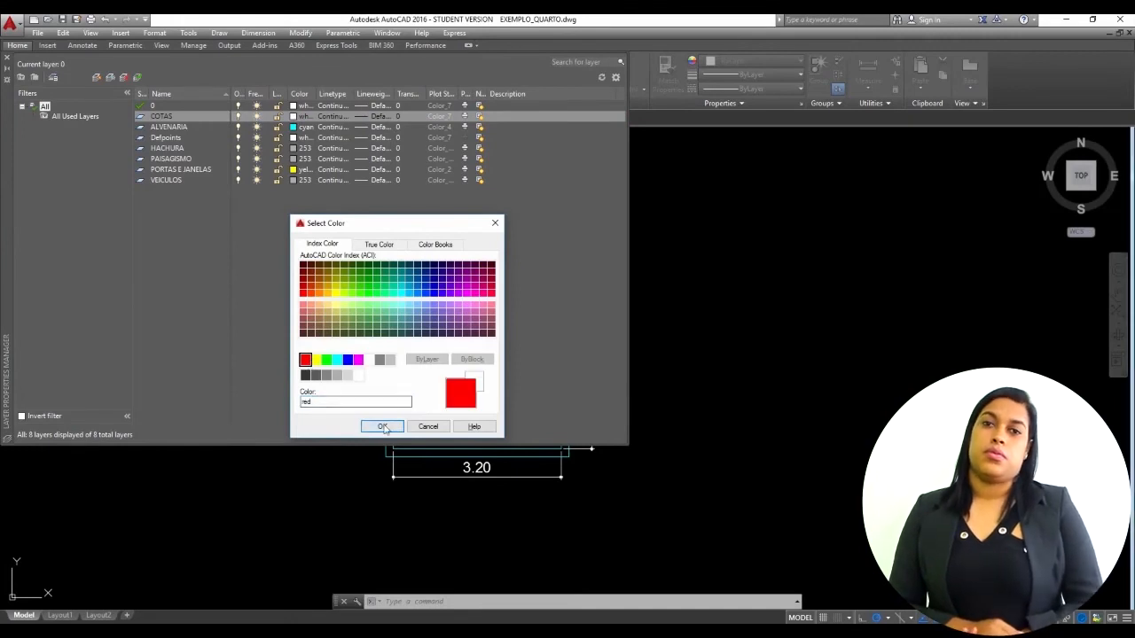
pyautogui.click(383, 427)
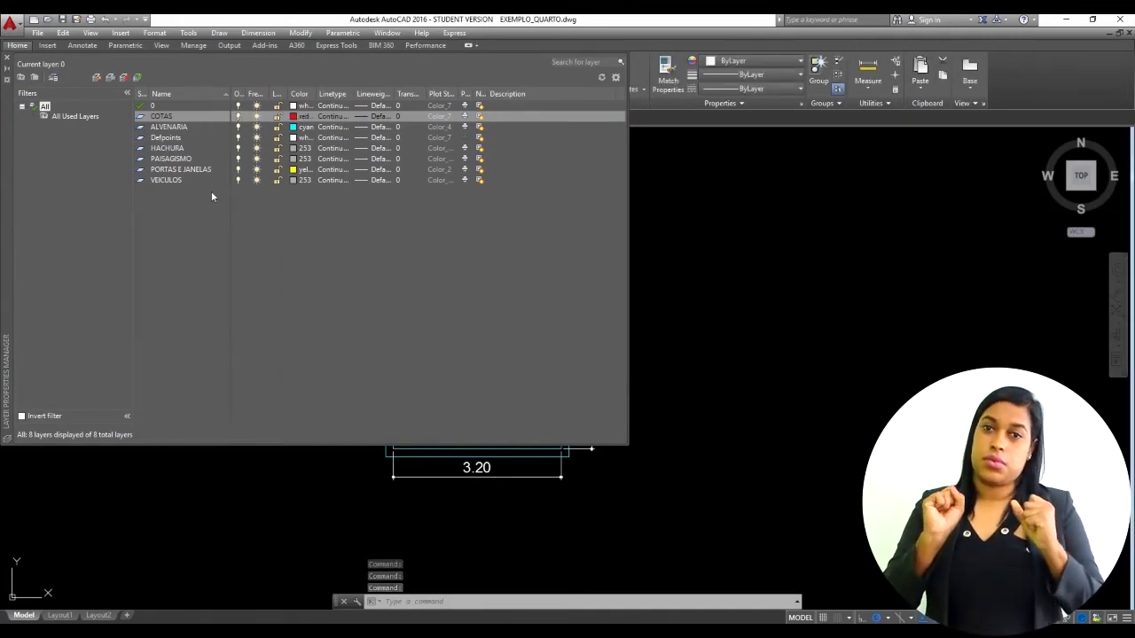
pyautogui.click(8, 59)
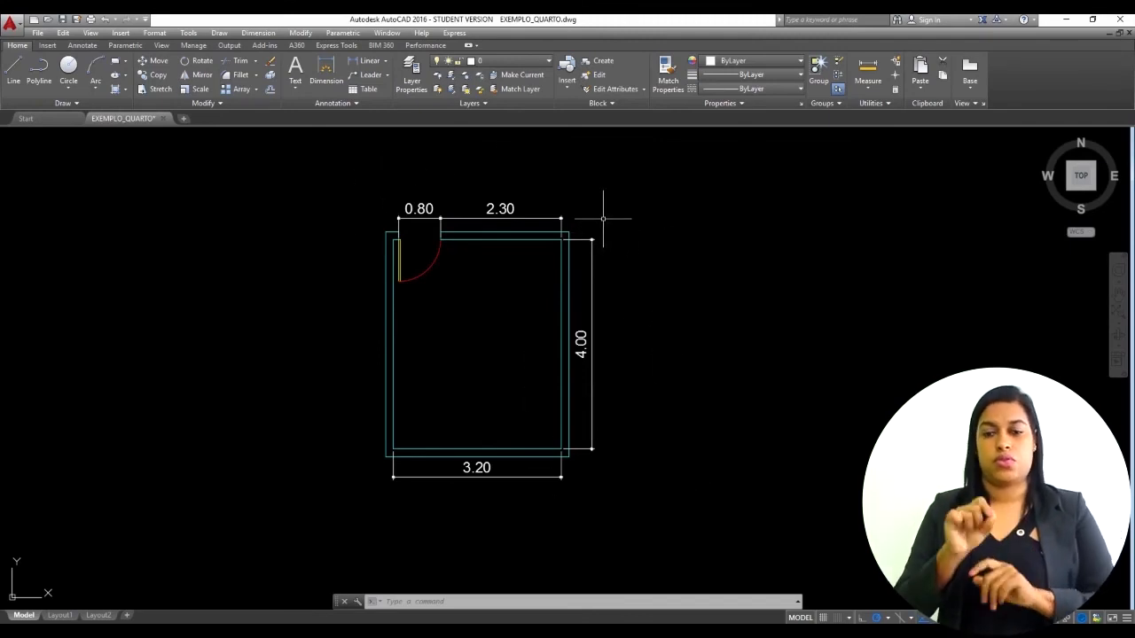
# Step: Move all four room dimensions to the COTAS layer and clear the selection
pyautogui.click(561, 180)
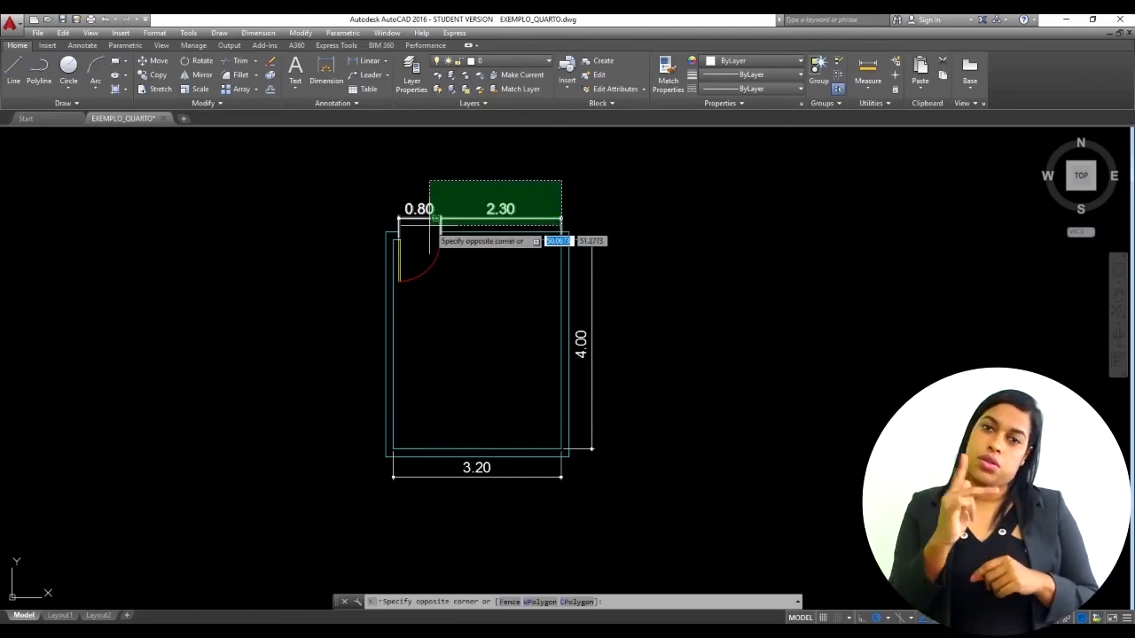
pyautogui.click(431, 246)
pyautogui.click(627, 246)
pyautogui.click(558, 390)
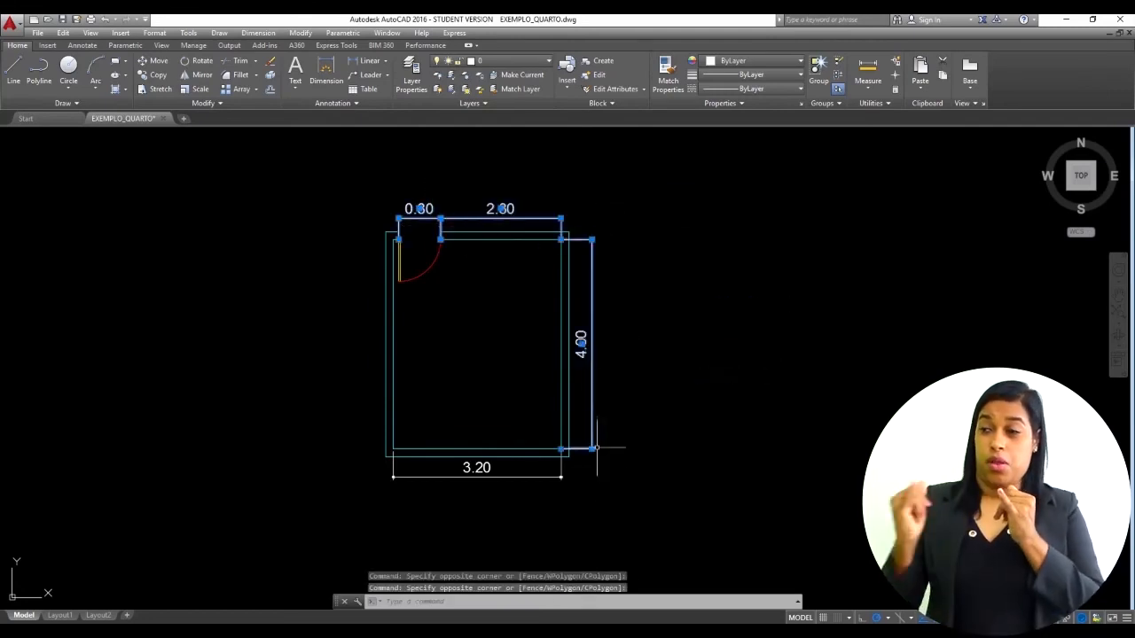
pyautogui.click(524, 481)
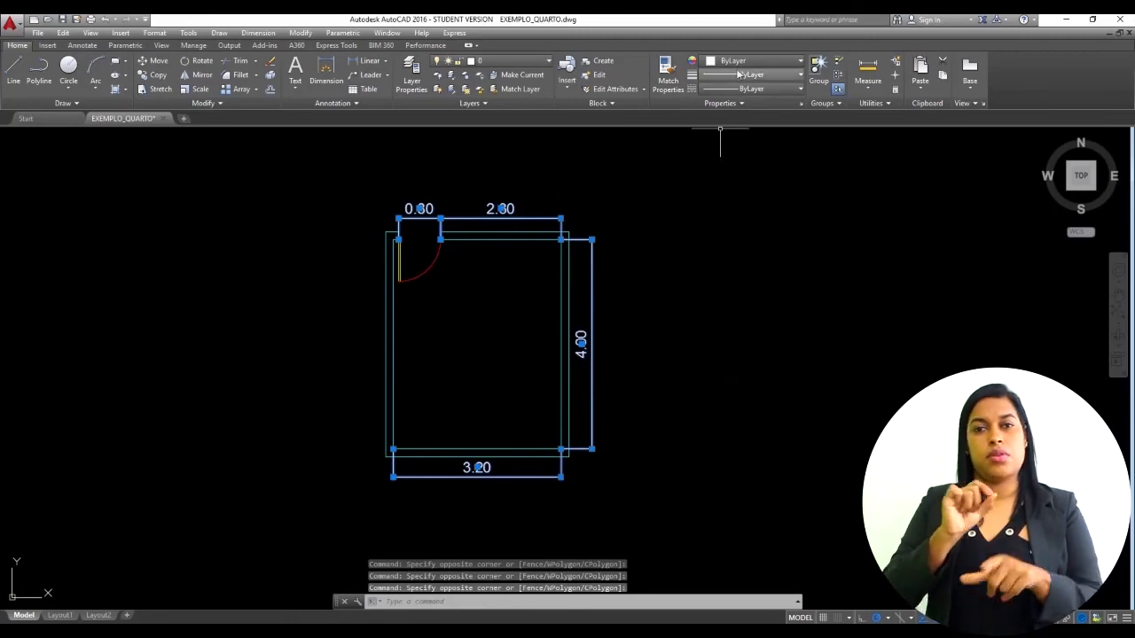
pyautogui.click(513, 61)
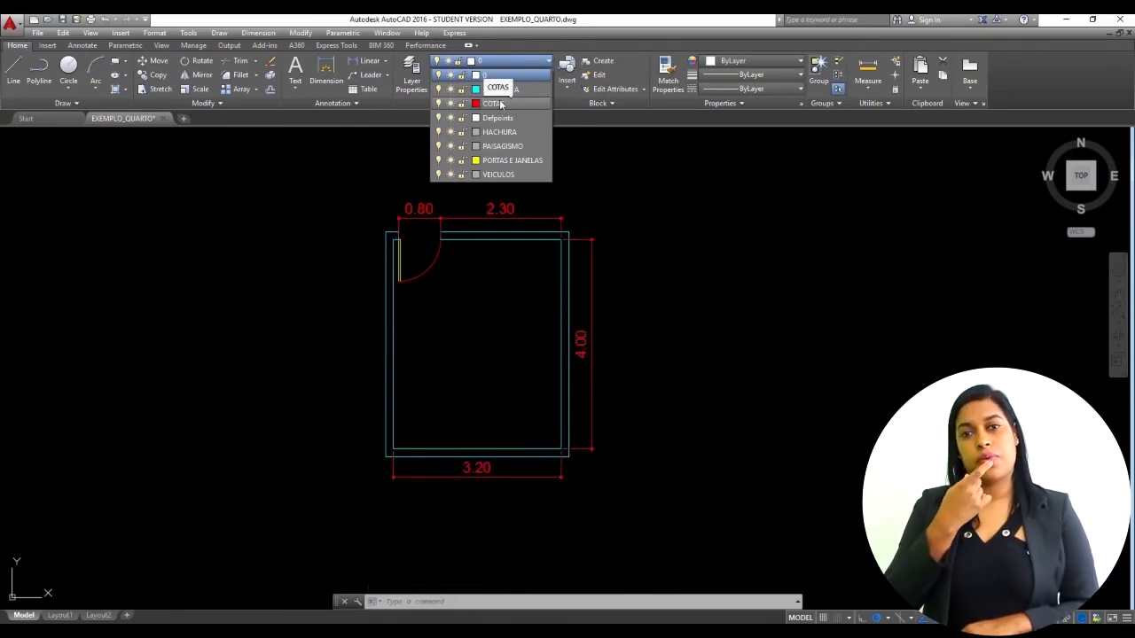
pyautogui.click(499, 102)
pyautogui.press('Escape')
pyautogui.moveTo(716, 246); pyautogui.dragTo(759, 251, button='middle')
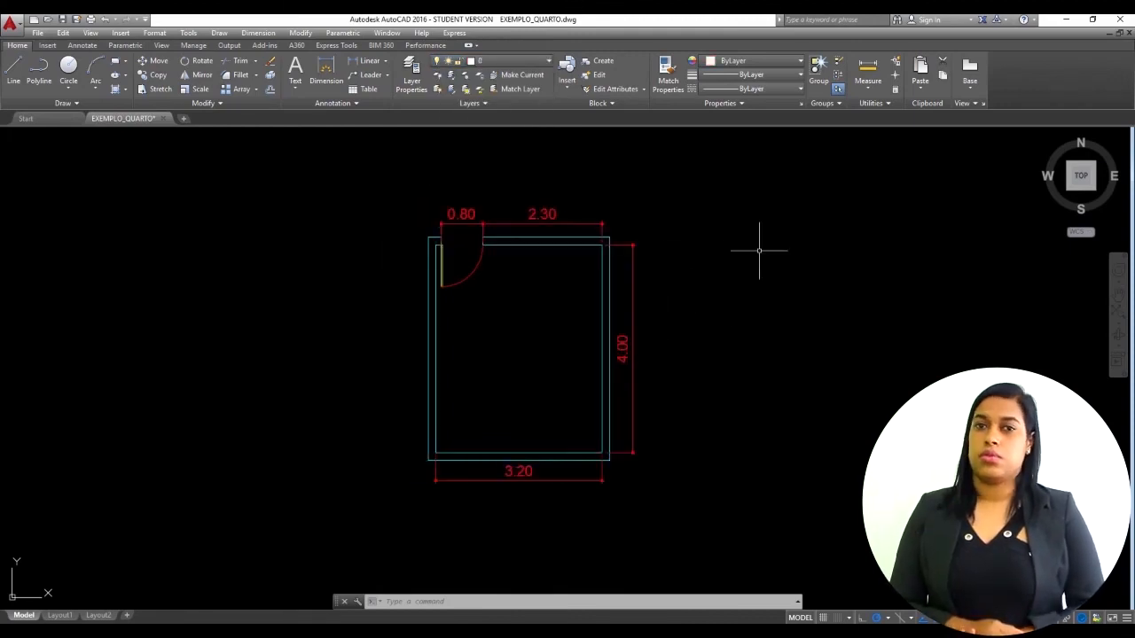